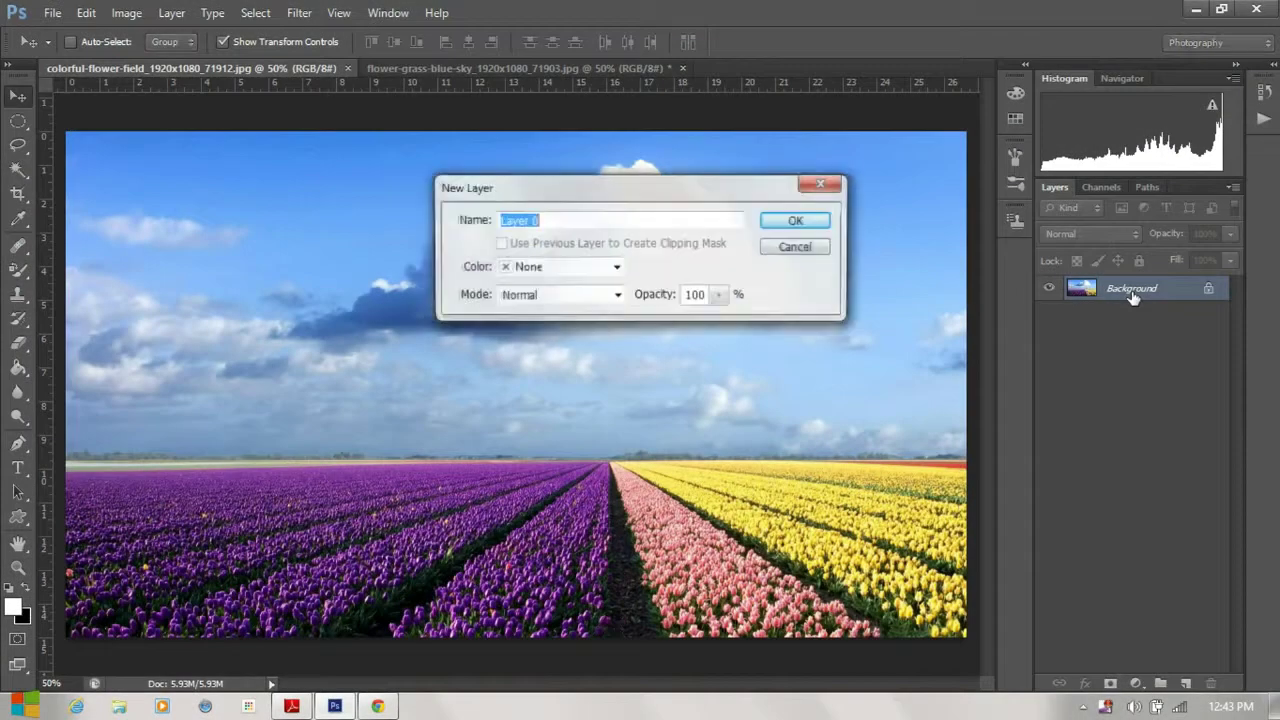
# Step: Confirm the New Layer dialog so the locked Background becomes the editable Layer 0
pyautogui.click(790, 221)
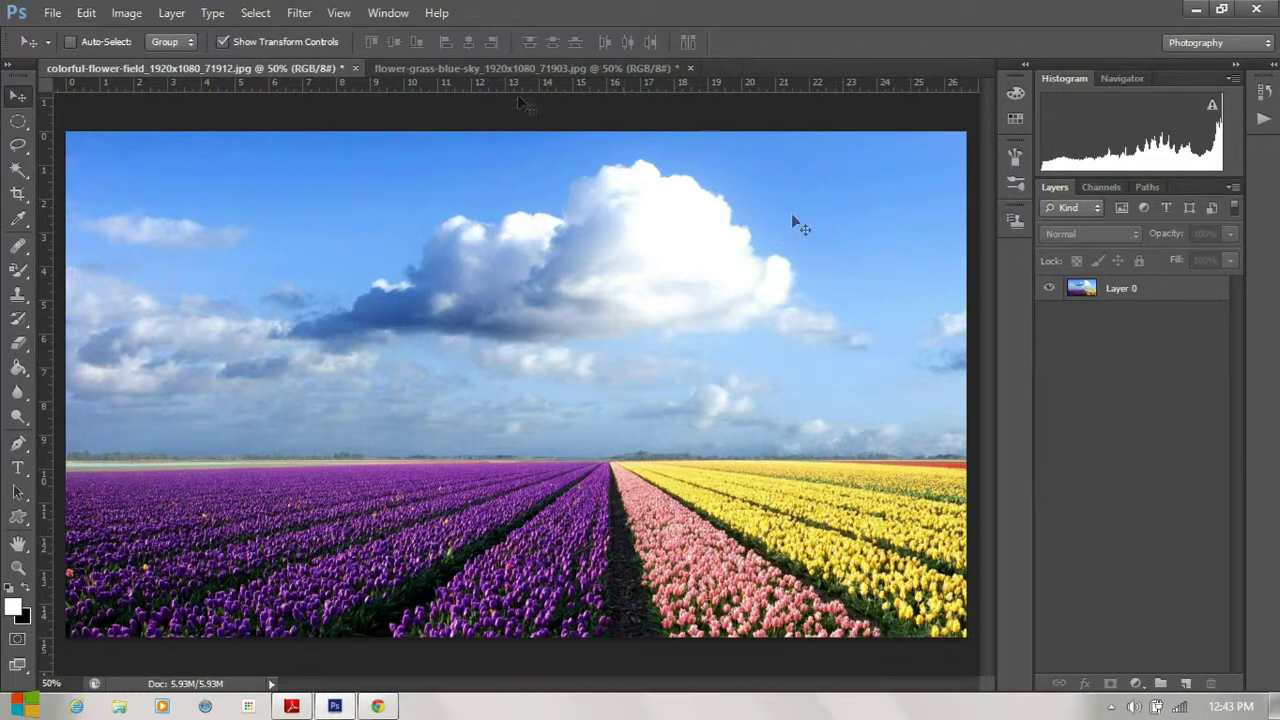
pyautogui.click(443, 69)
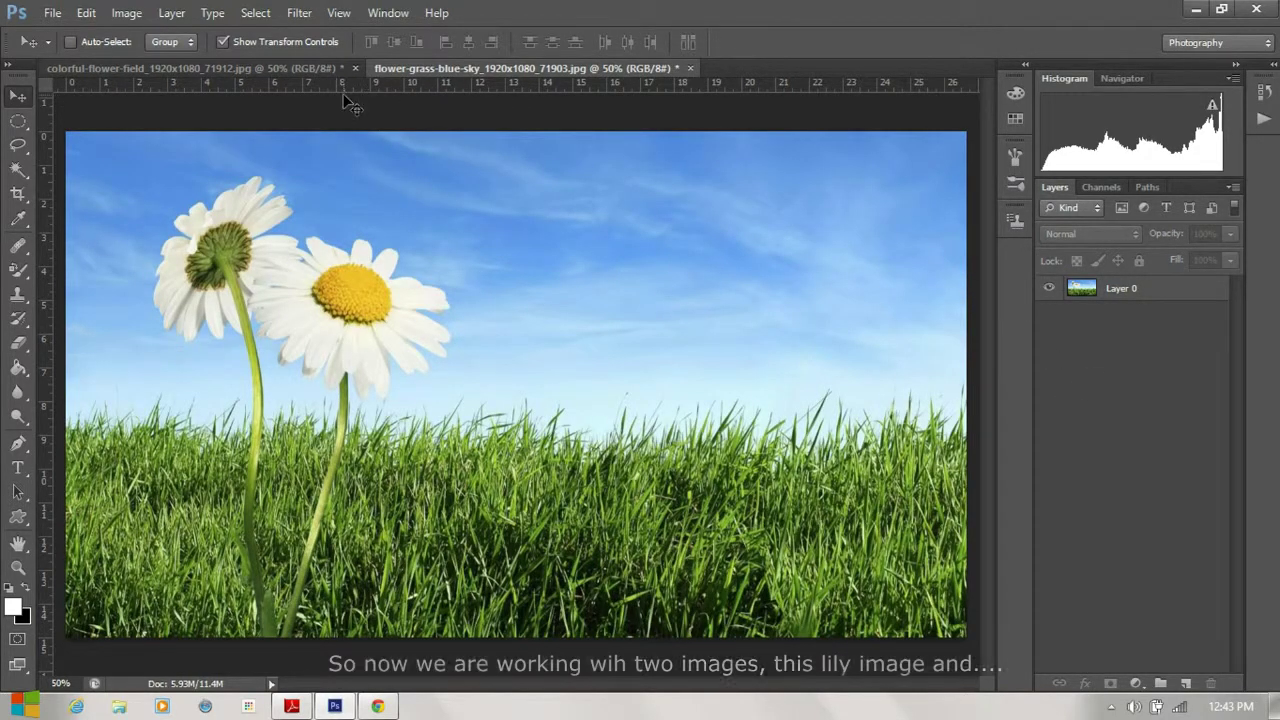
pyautogui.click(288, 70)
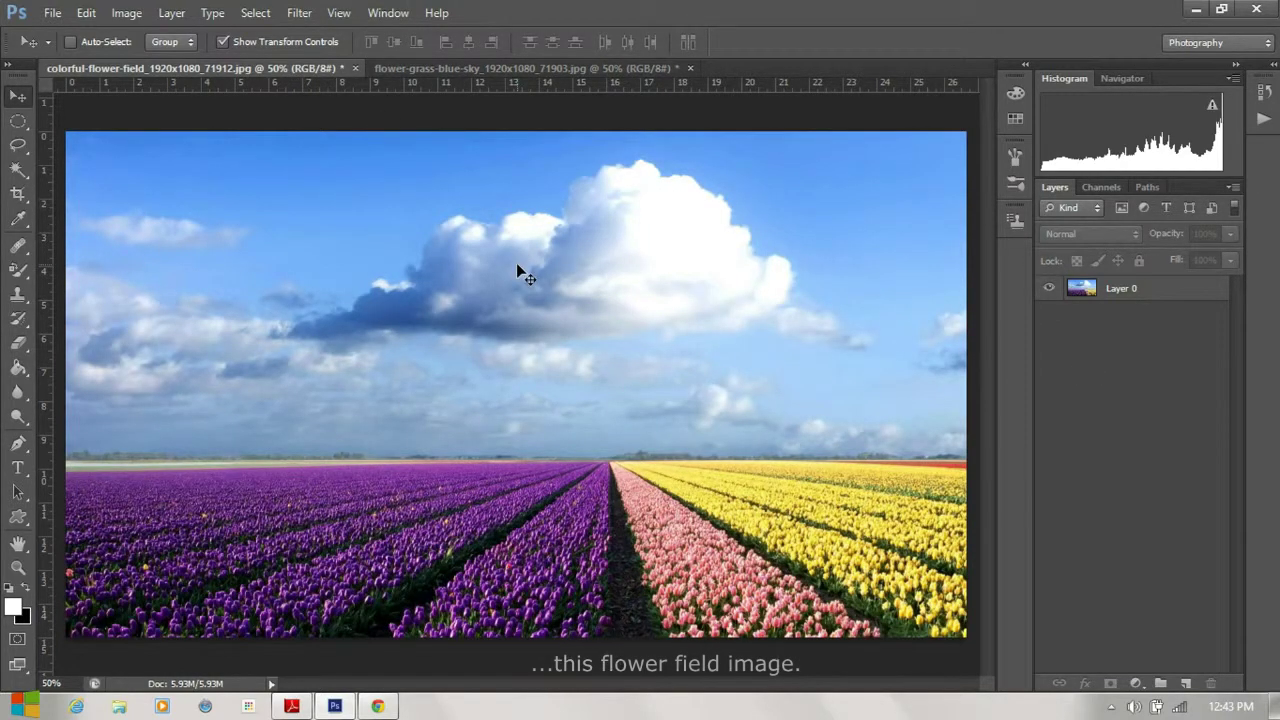
pyautogui.click(501, 70)
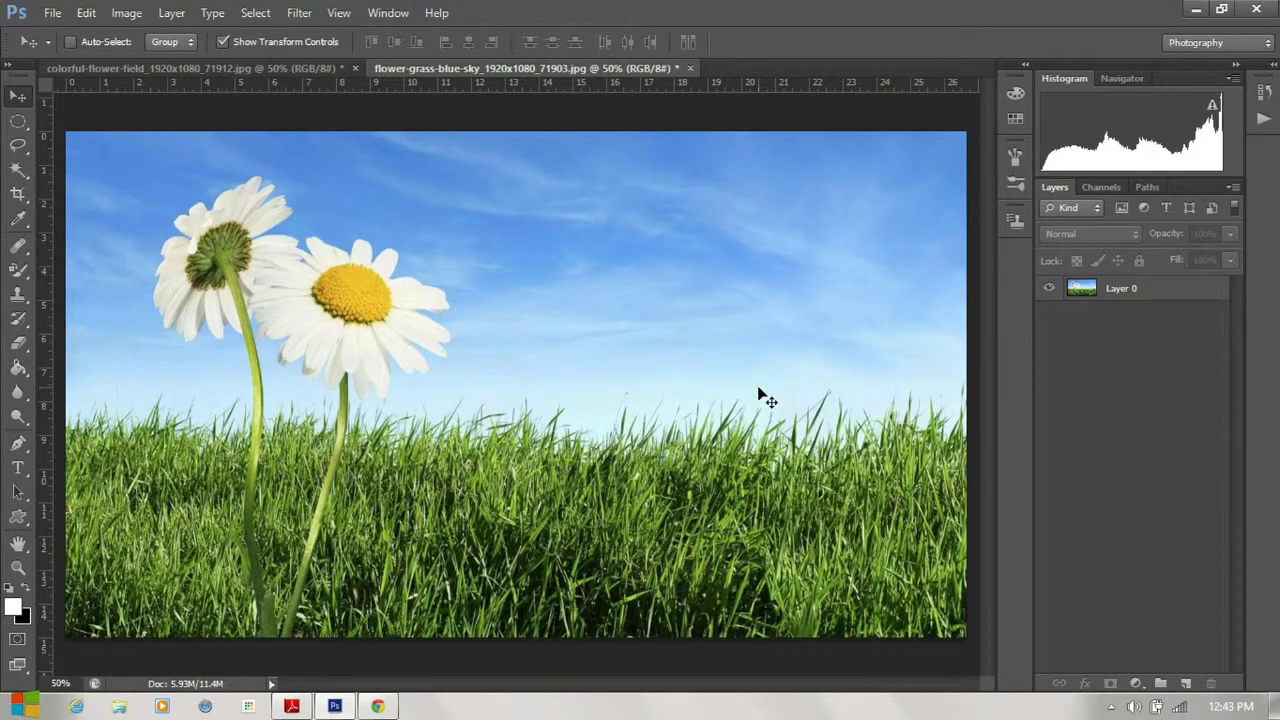
pyautogui.click(250, 70)
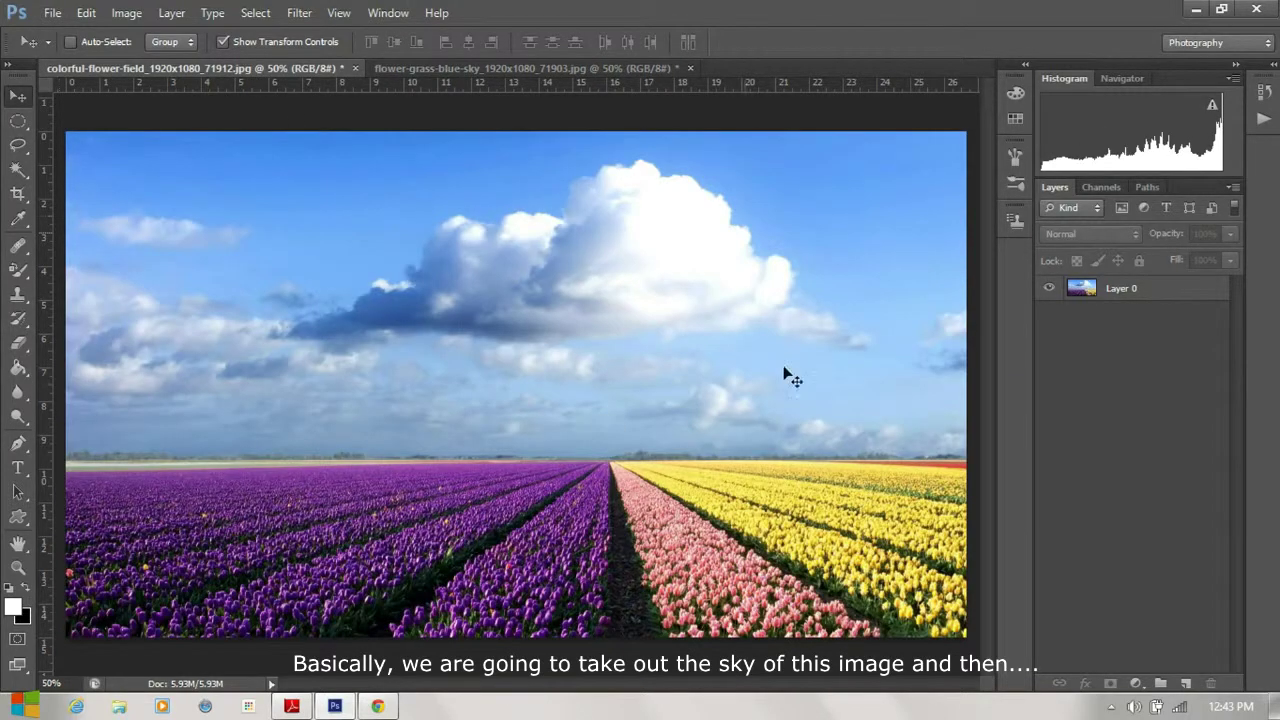
pyautogui.click(586, 72)
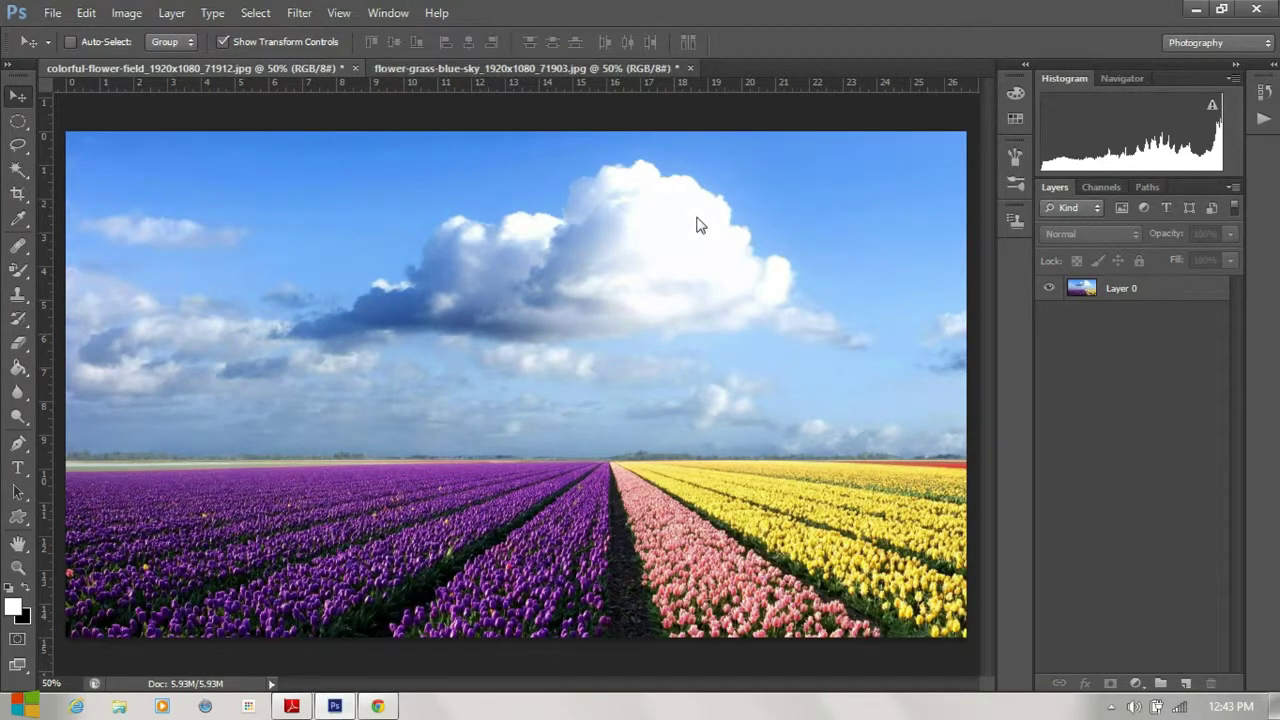
pyautogui.click(296, 69)
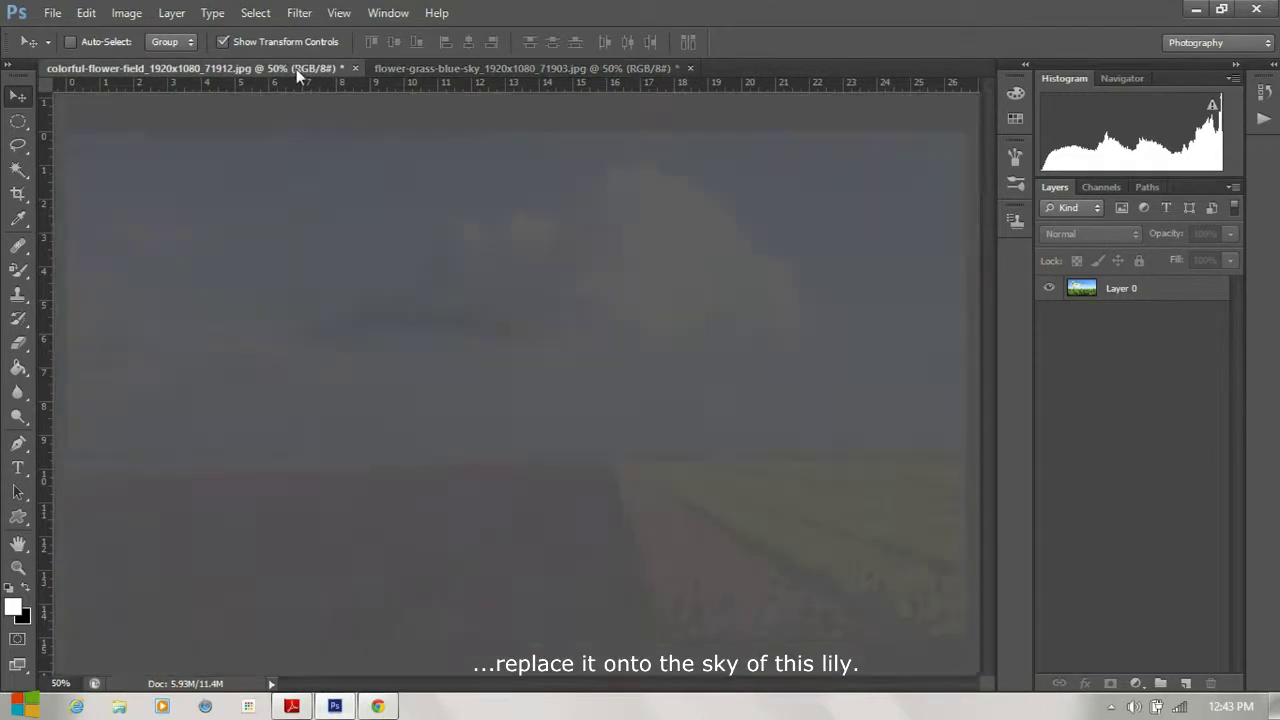
# Step: Copy the entire tulip-field image and paste it into the daisy-and-grass document as Layer 1
pyautogui.hotkey('ctrl', 'a')
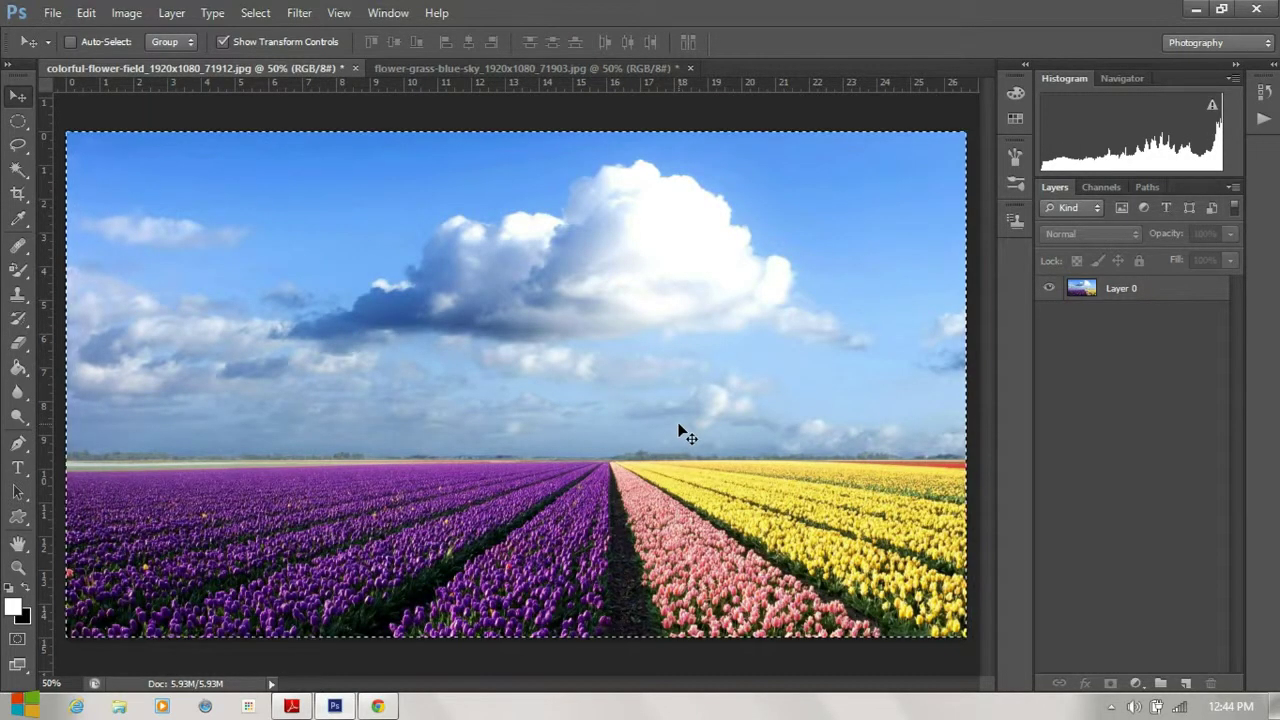
pyautogui.click(1150, 288)
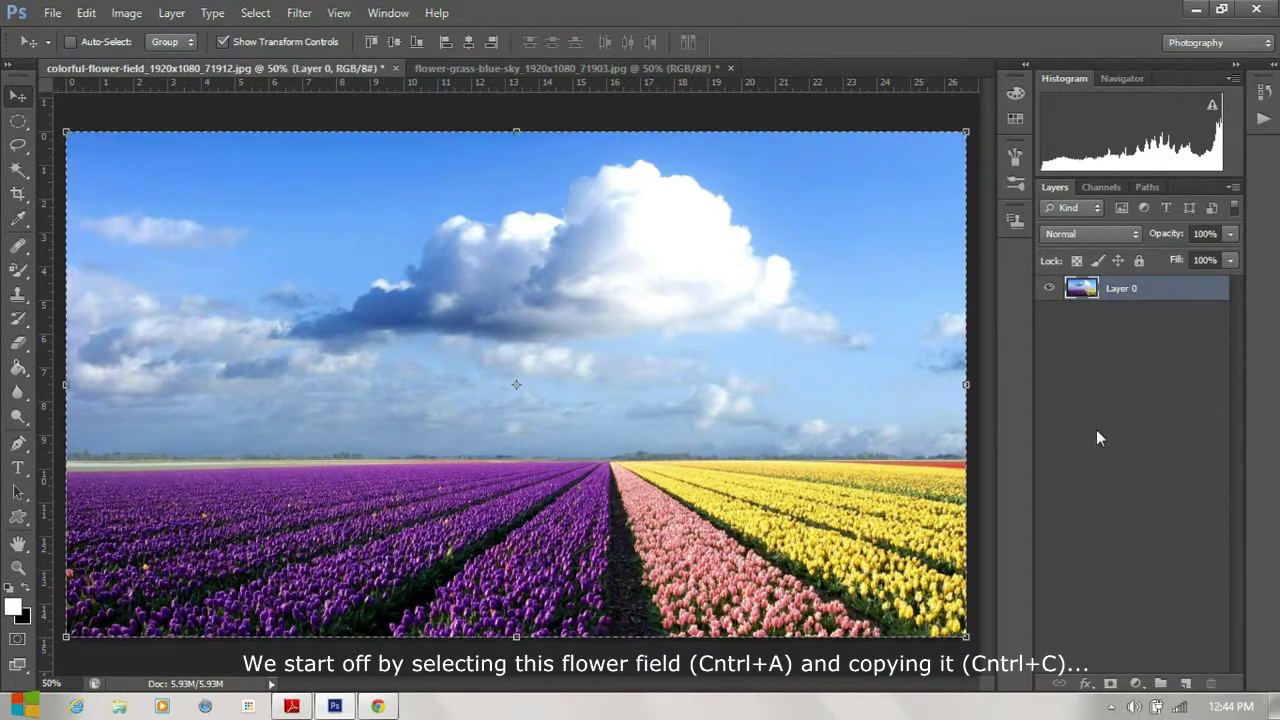
pyautogui.hotkey('ctrl', 'c')
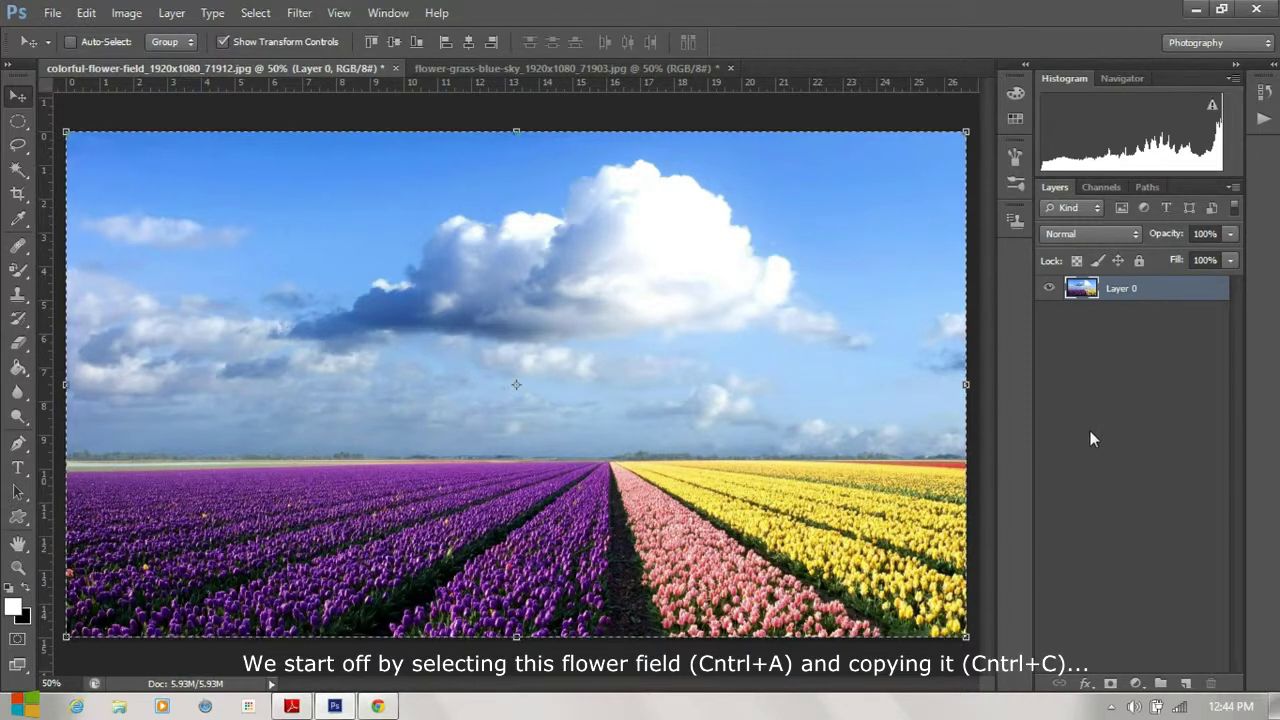
pyautogui.click(541, 70)
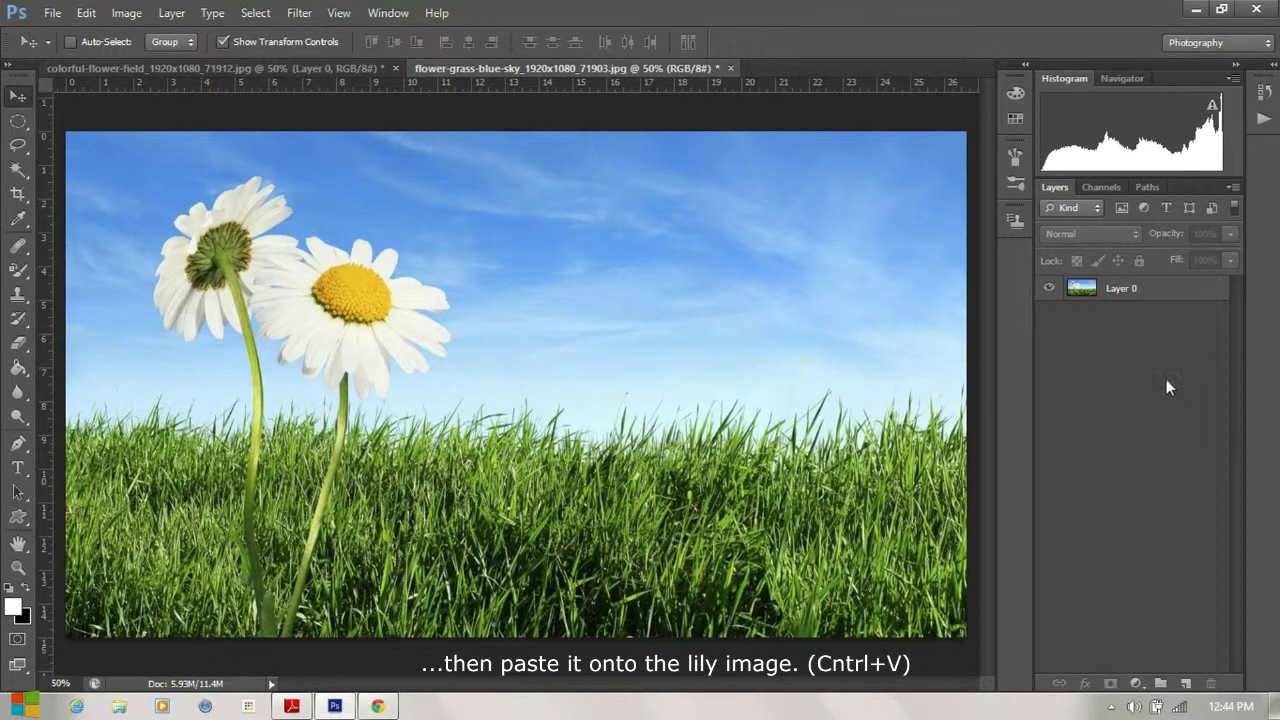
pyautogui.hotkey('ctrl', 'v')
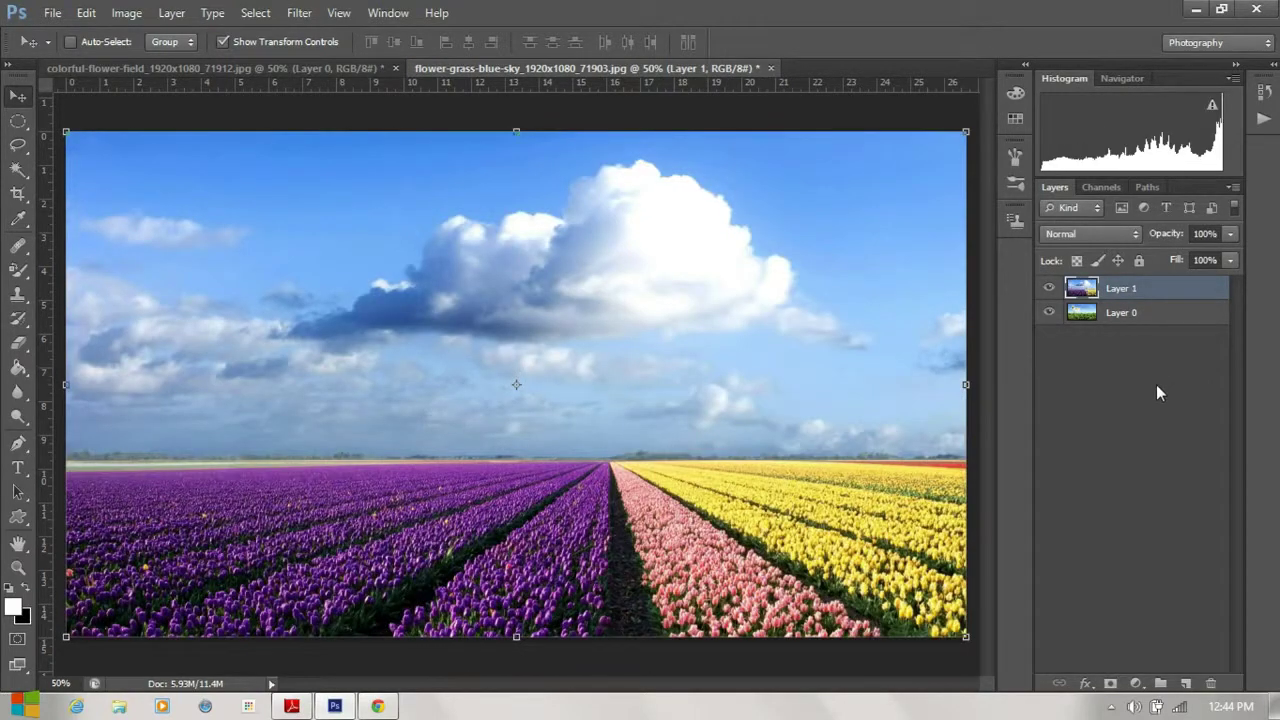
pyautogui.click(1148, 290)
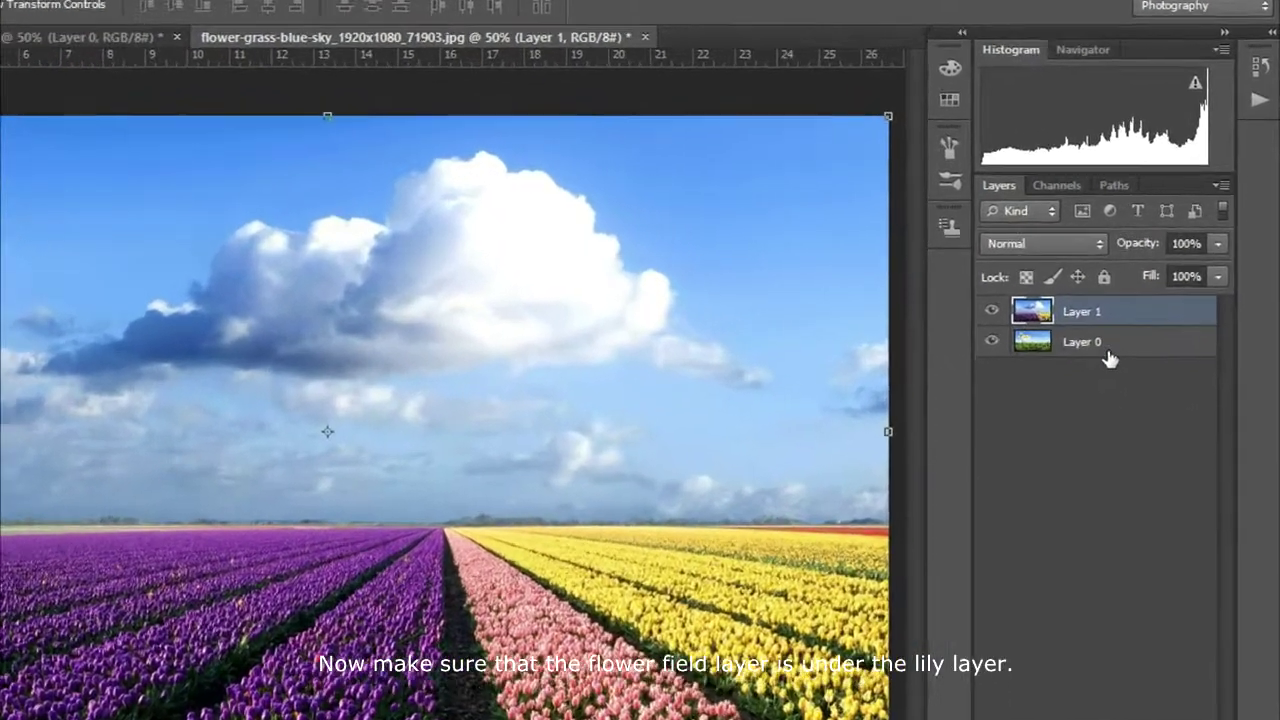
pyautogui.click(1105, 350)
# Step: Move the tulip-field Layer 1 beneath the daisy Layer 0, check visibility, and reselect Layer 0
pyautogui.click(1118, 314)
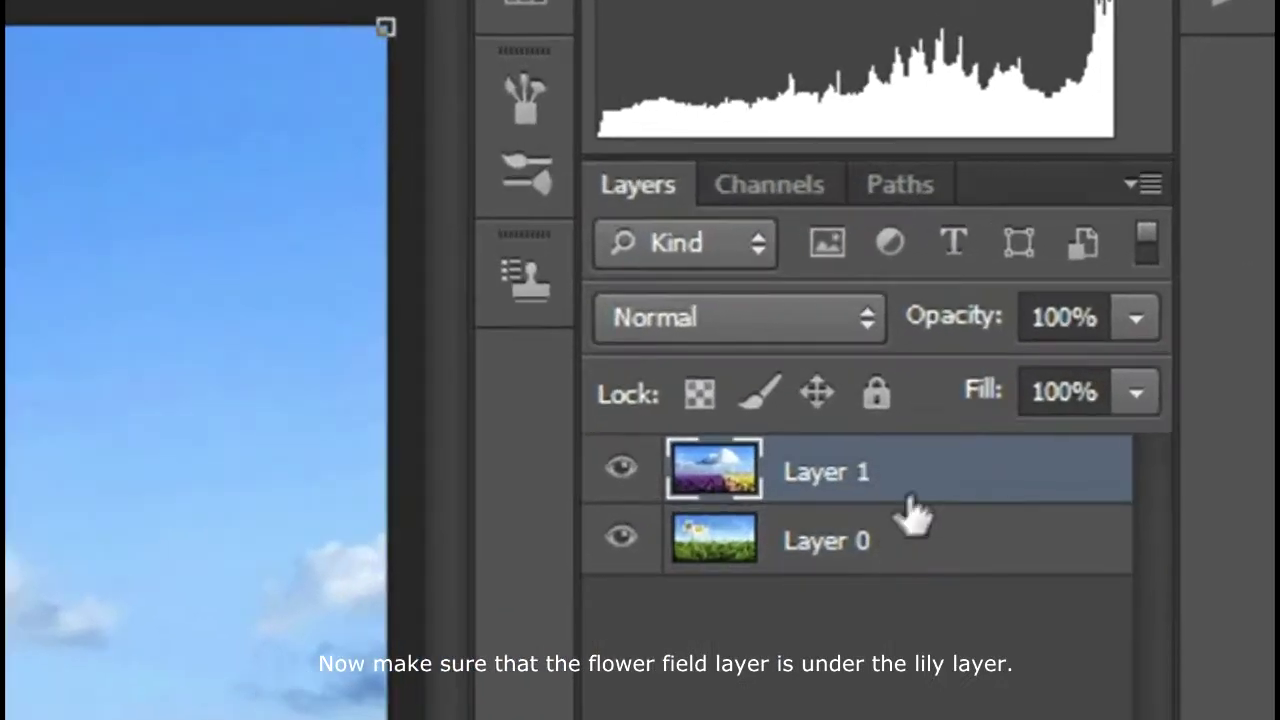
pyautogui.moveTo(918, 487); pyautogui.dragTo(916, 585)
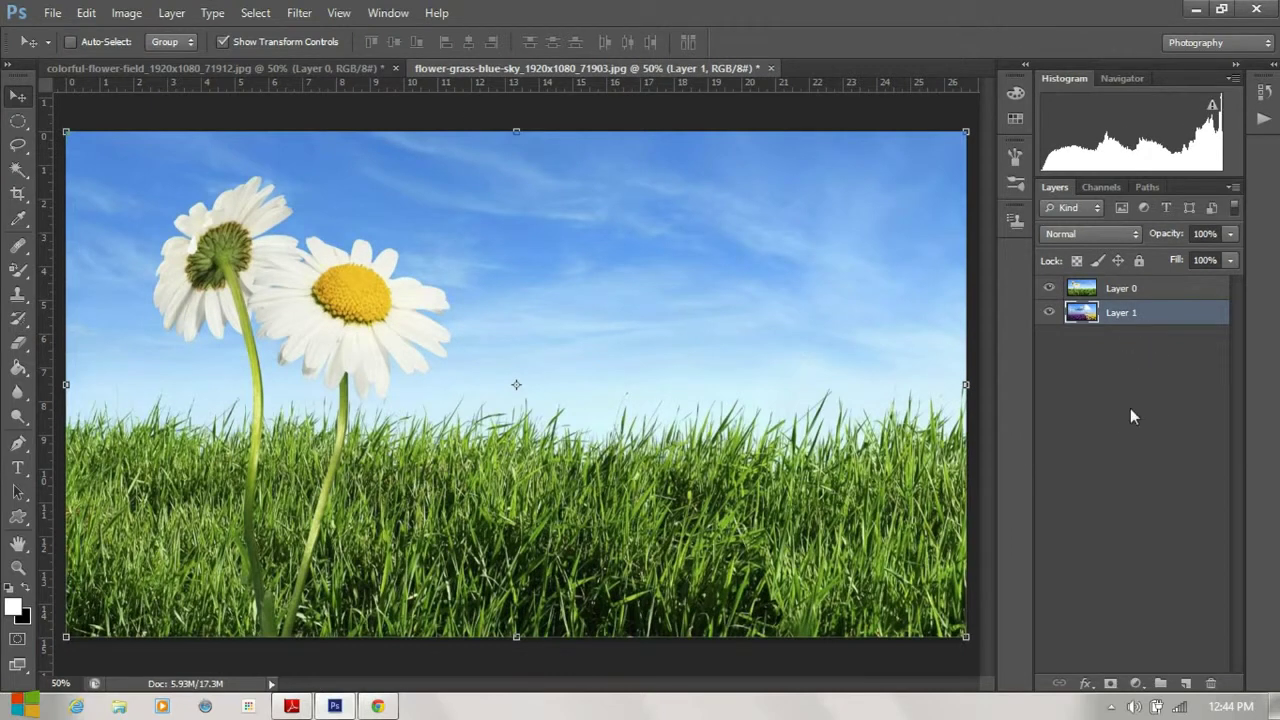
pyautogui.click(1131, 409)
pyautogui.click(1049, 288)
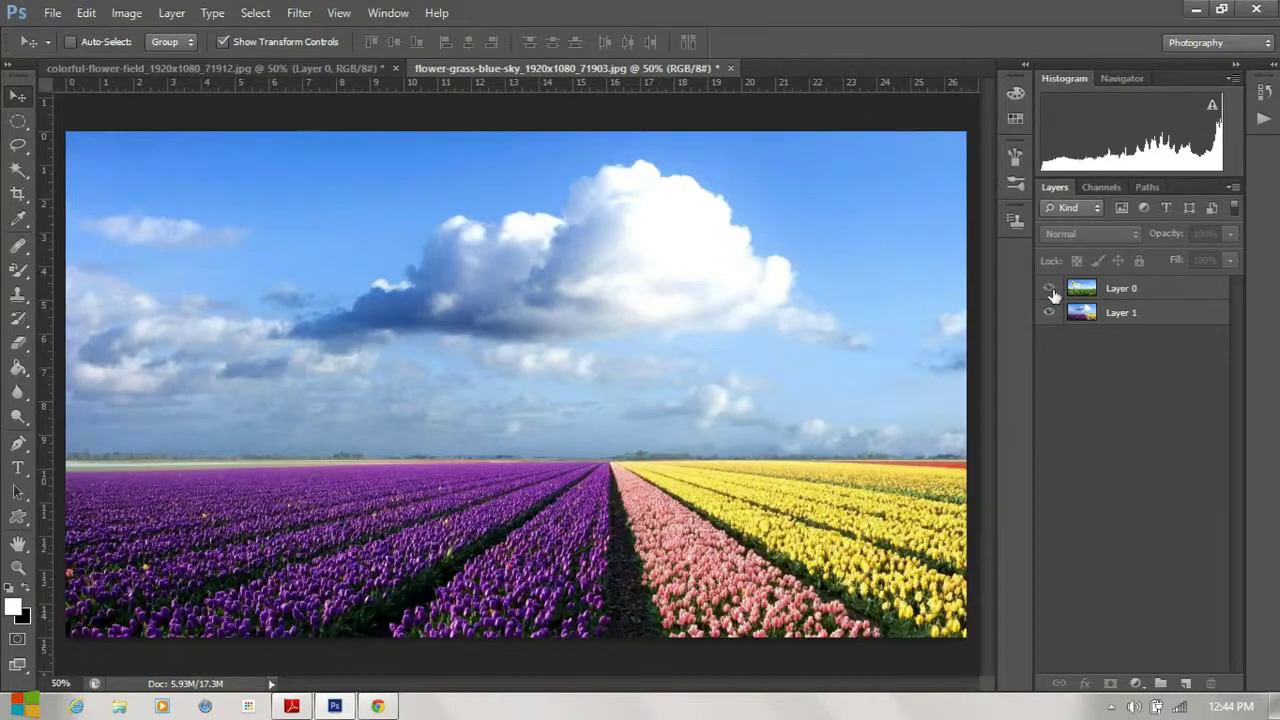
pyautogui.click(1049, 288)
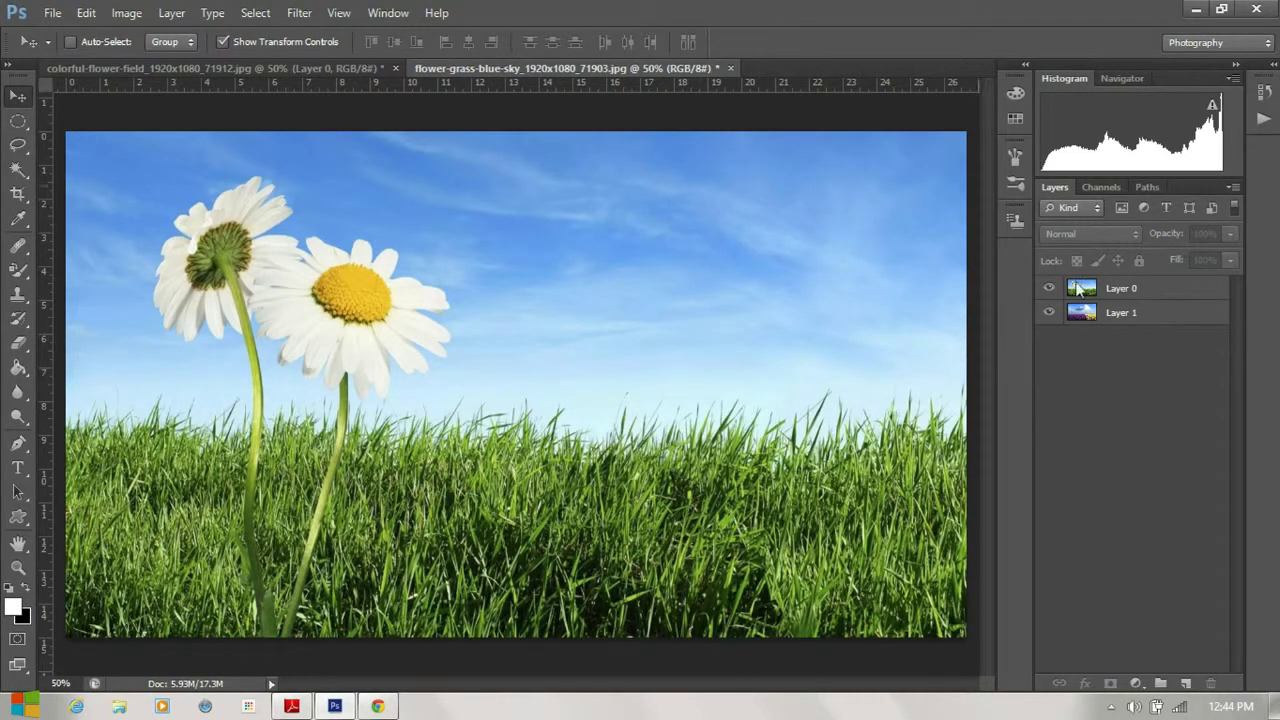
pyautogui.click(1142, 296)
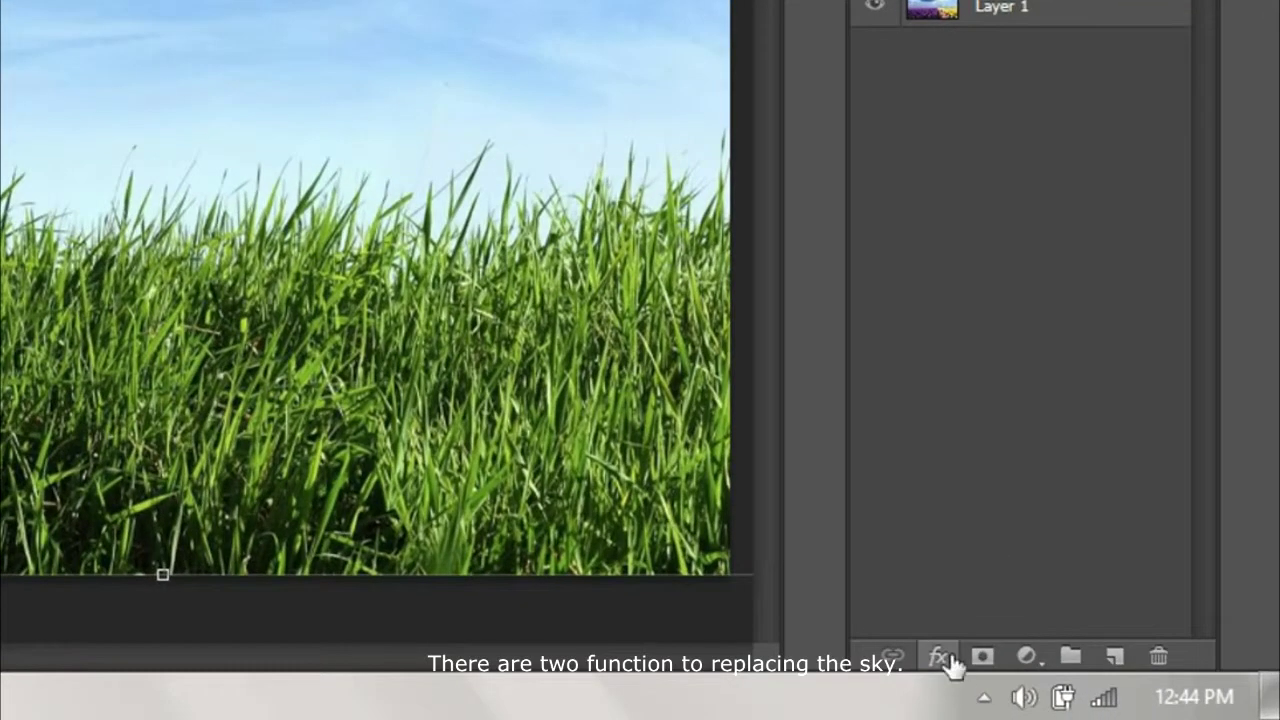
pyautogui.click(1087, 682)
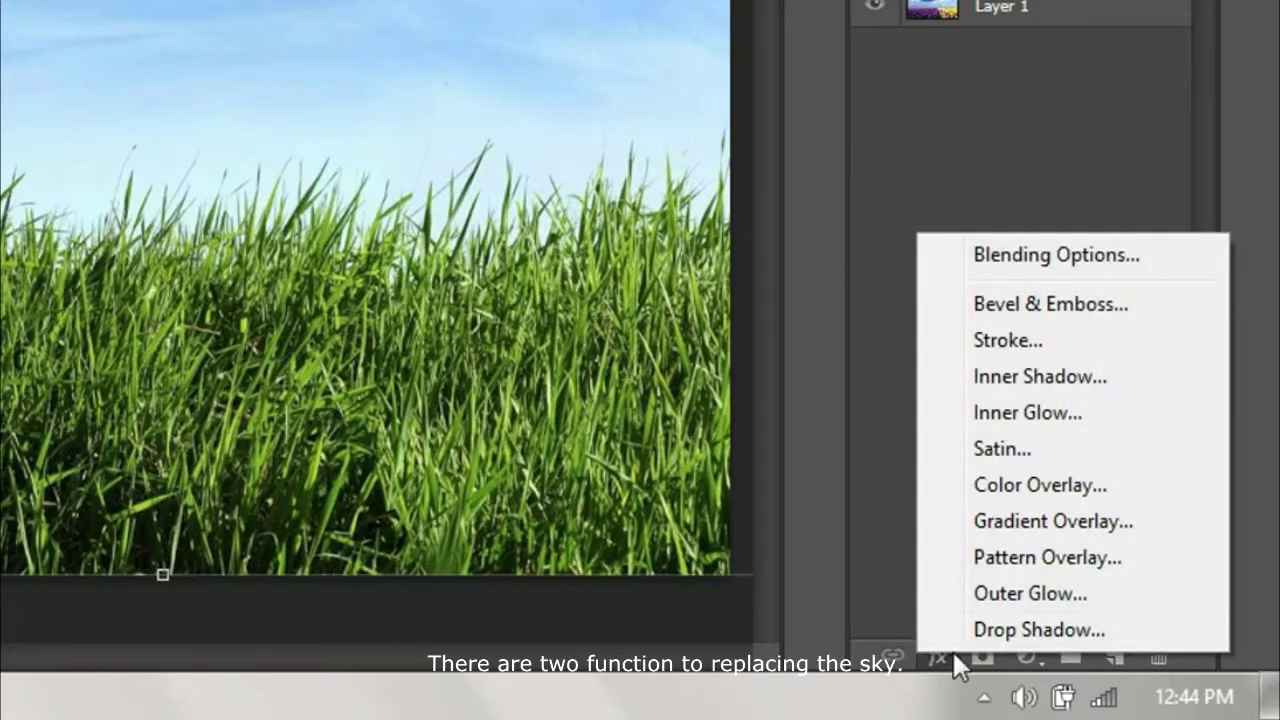
pyautogui.click(1014, 262)
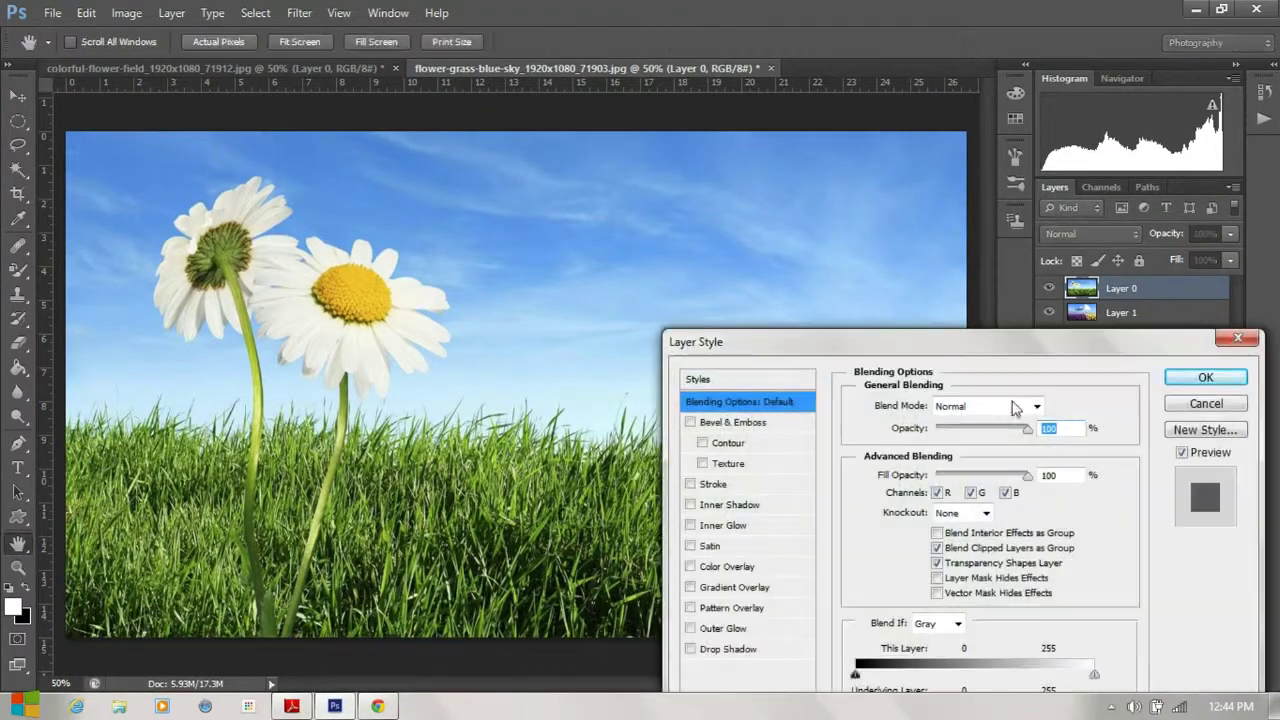
pyautogui.moveTo(1027, 350); pyautogui.dragTo(1098, 122)
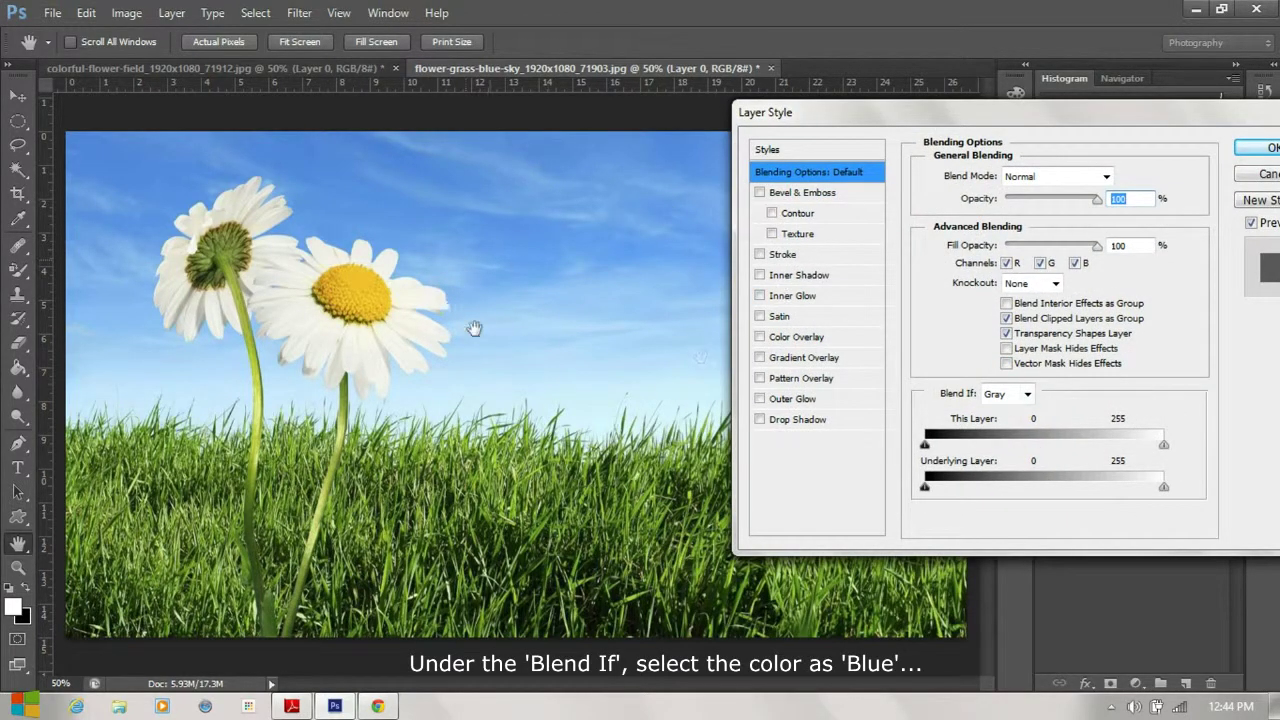
pyautogui.click(1010, 393)
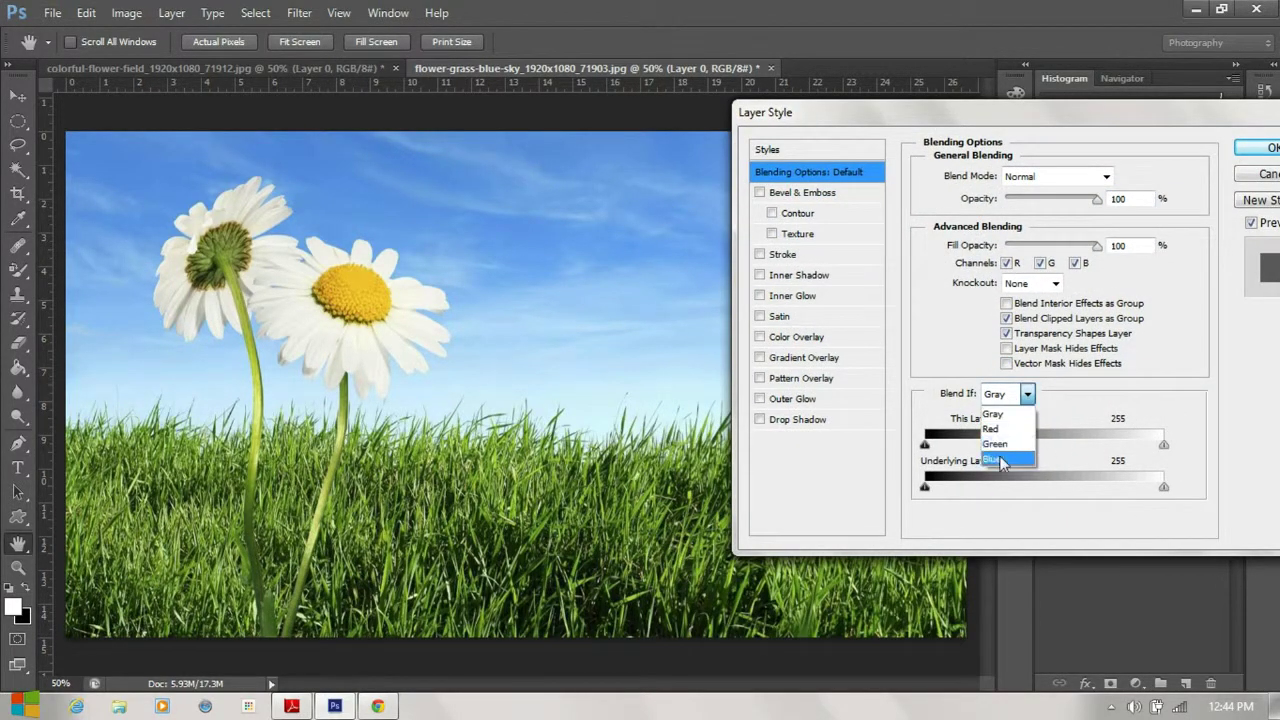
pyautogui.click(1010, 455)
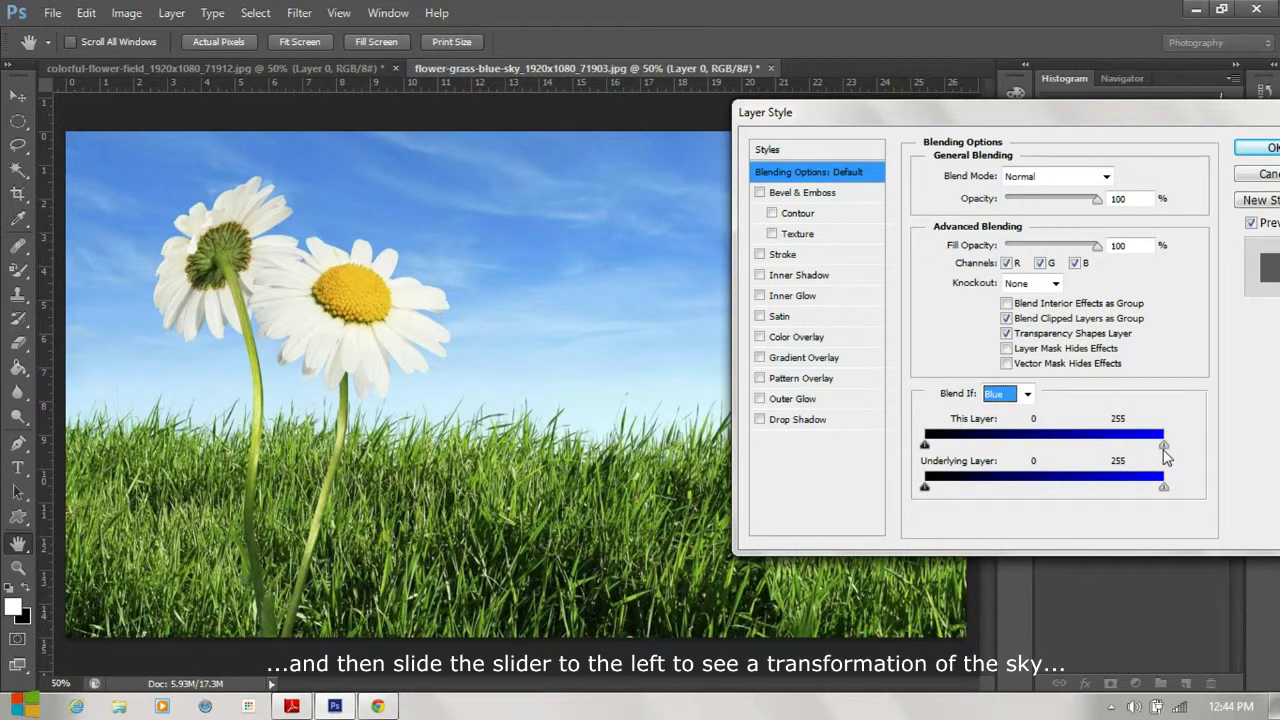
pyautogui.moveTo(1163, 447); pyautogui.dragTo(1109, 452)
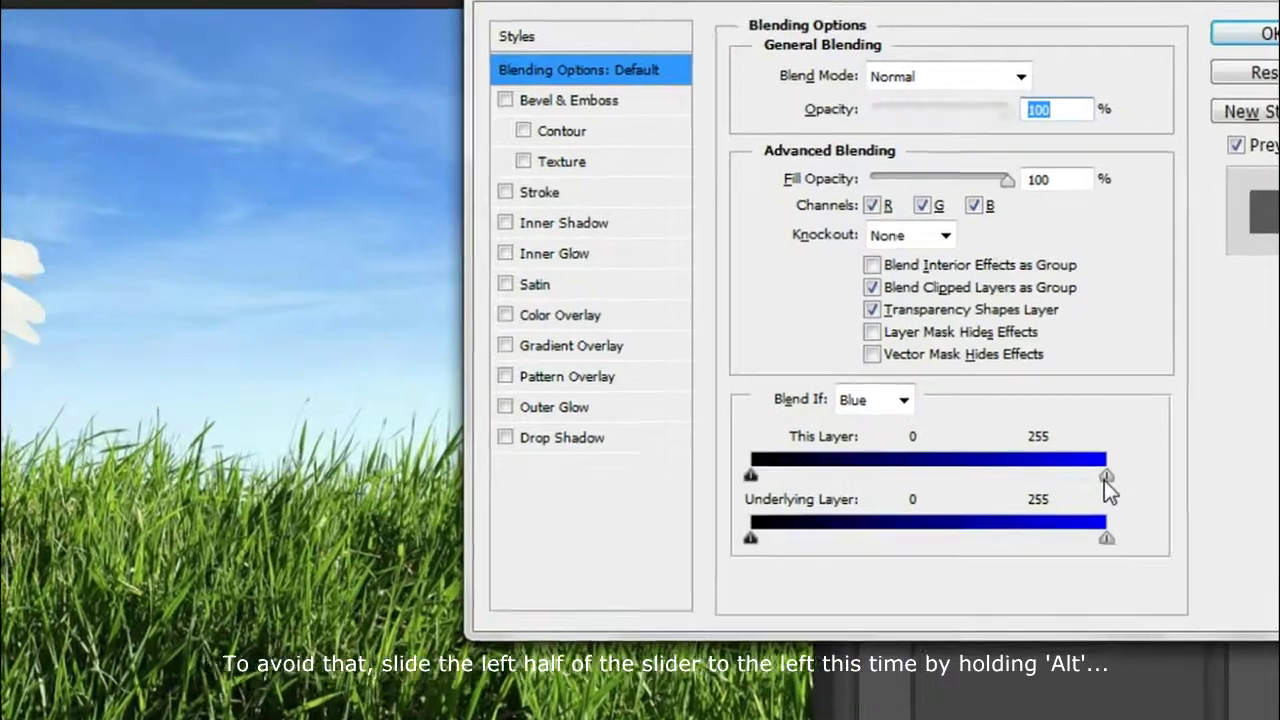
pyautogui.moveTo(1106, 478); pyautogui.dragTo(1071, 486)
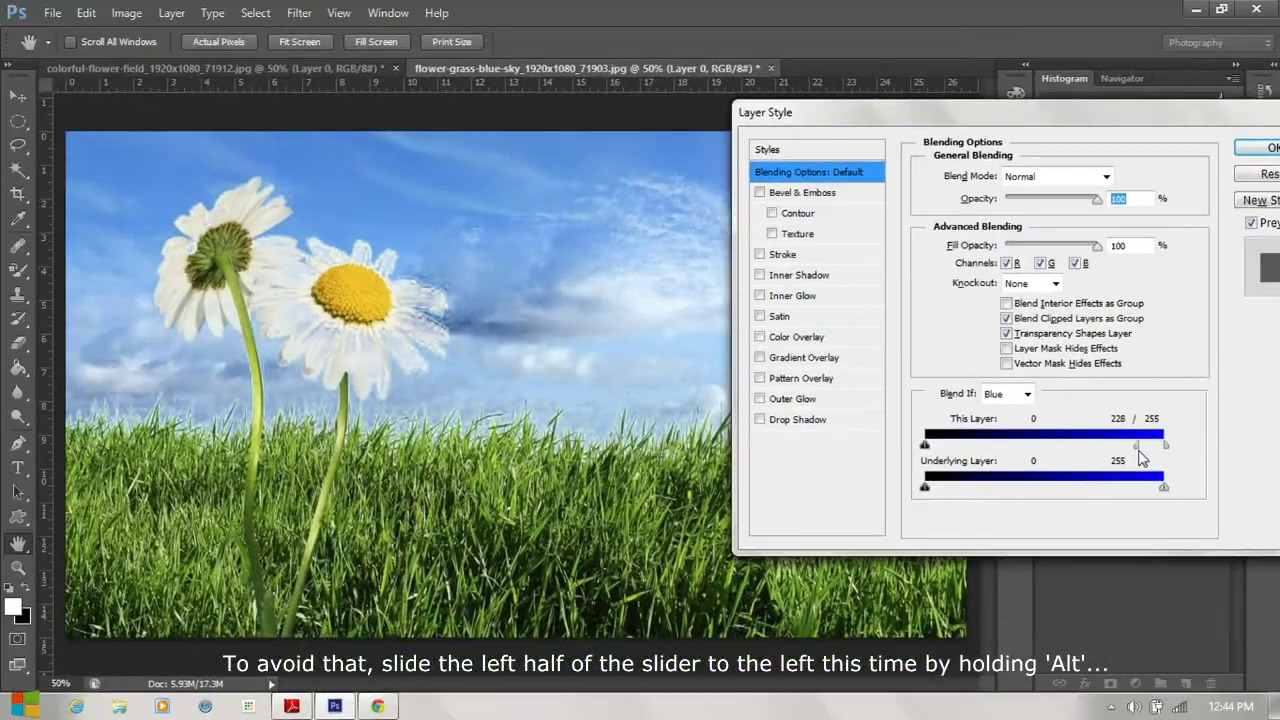
pyautogui.moveTo(1140, 446); pyautogui.dragTo(1014, 474)
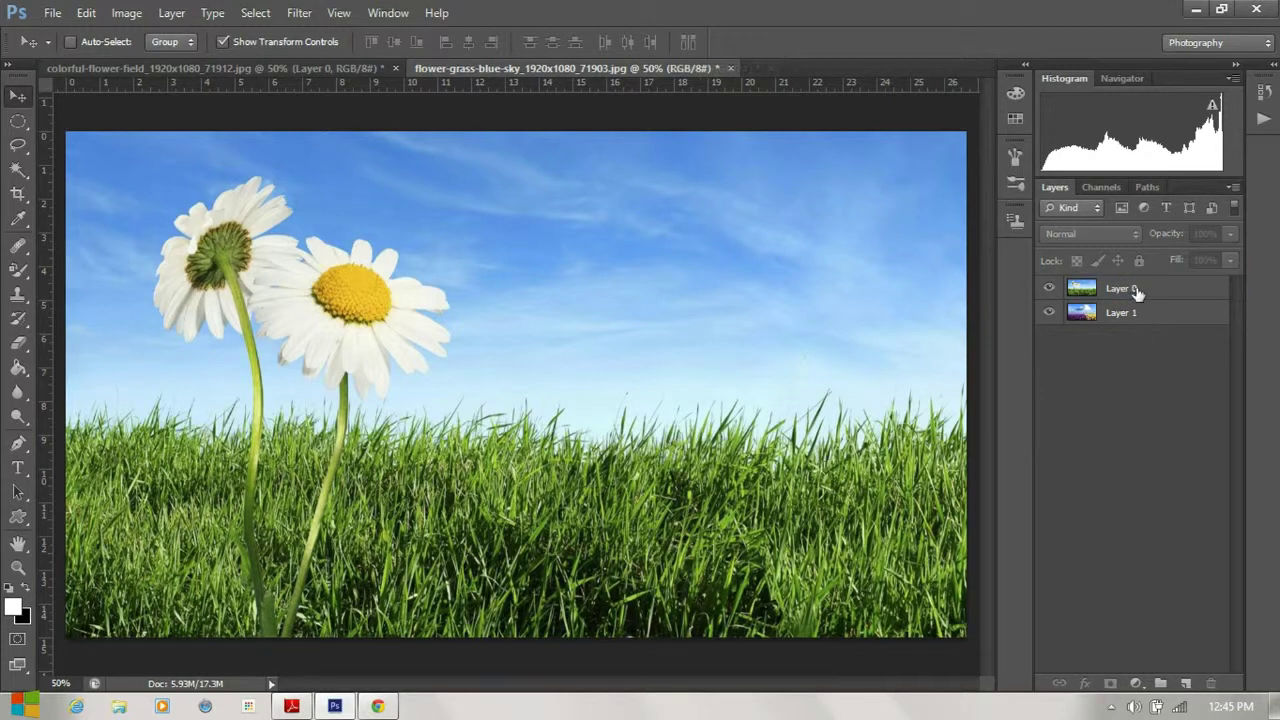
pyautogui.moveTo(1134, 291); pyautogui.dragTo(1088, 312)
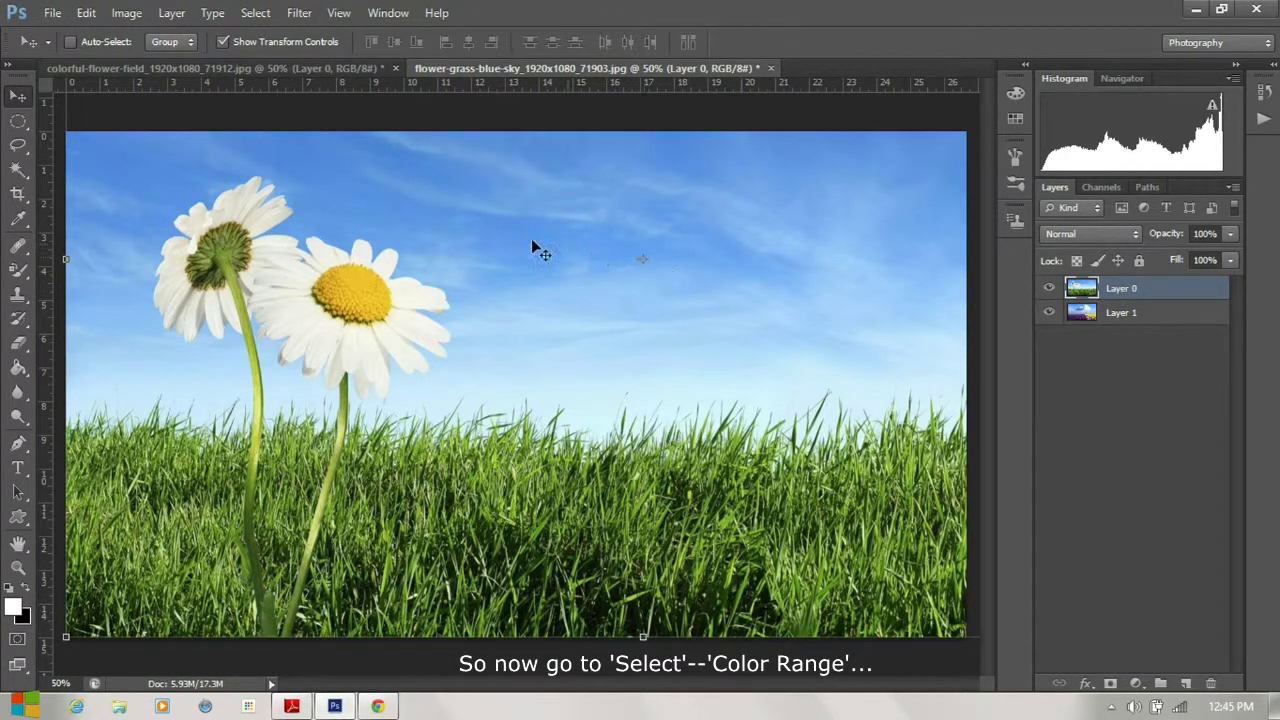
# Step: Use Color Range to select the blue sky, sampling several sky areas from top to grass line
pyautogui.click(255, 13)
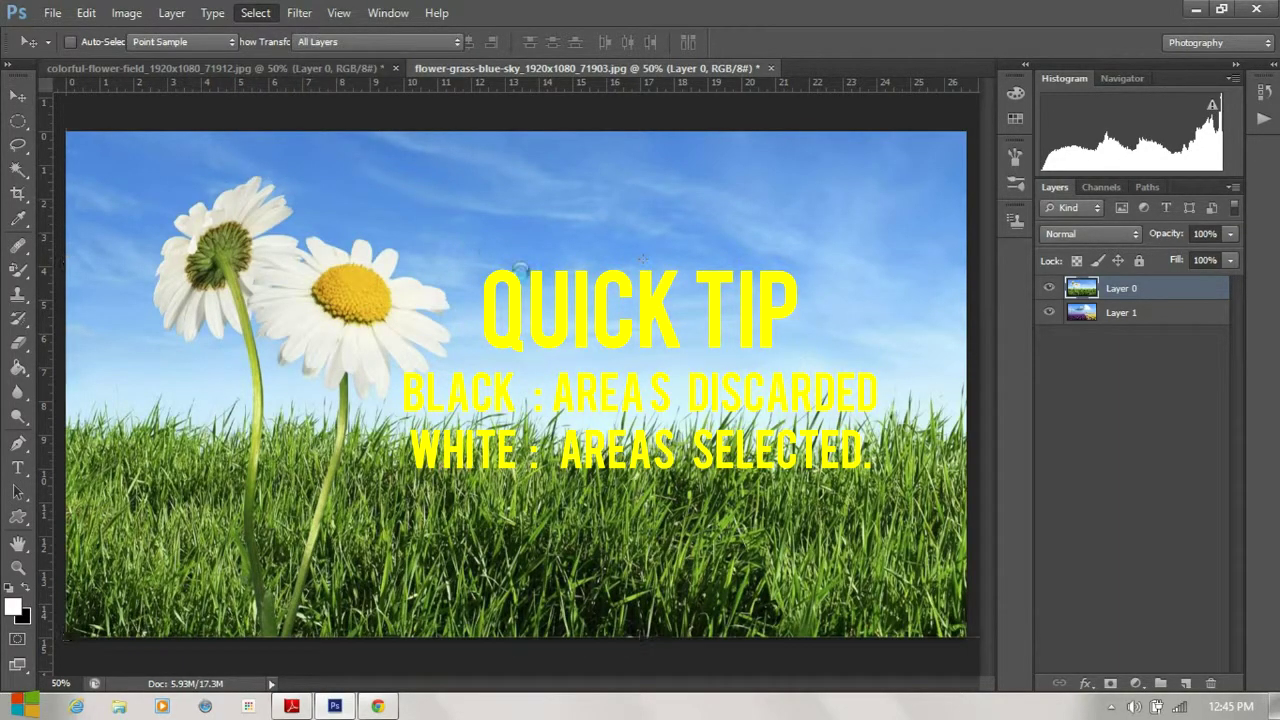
pyautogui.moveTo(608, 290)
pyautogui.mouseDown()
pyautogui.moveTo(1012, 276)
pyautogui.moveTo(1100, 176)
pyautogui.mouseUp()
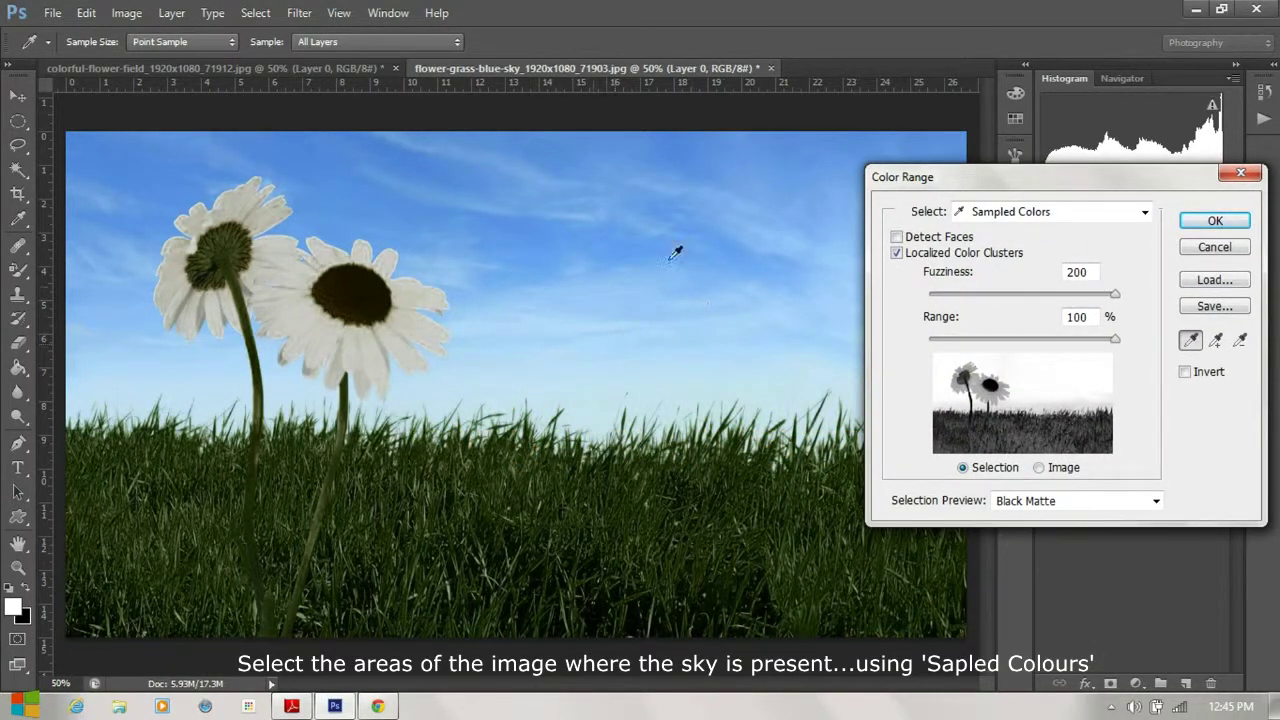
pyautogui.click(597, 170)
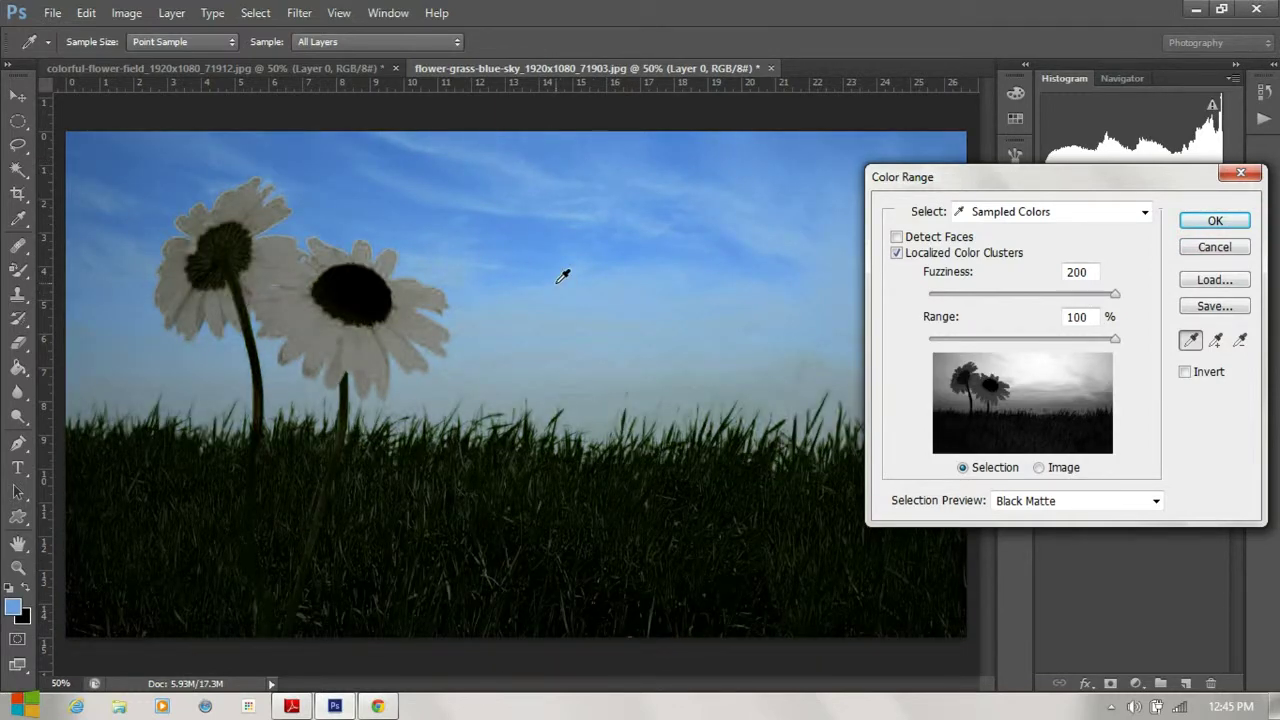
pyautogui.keyDown('shift'); pyautogui.click(528, 232); pyautogui.keyUp('shift')
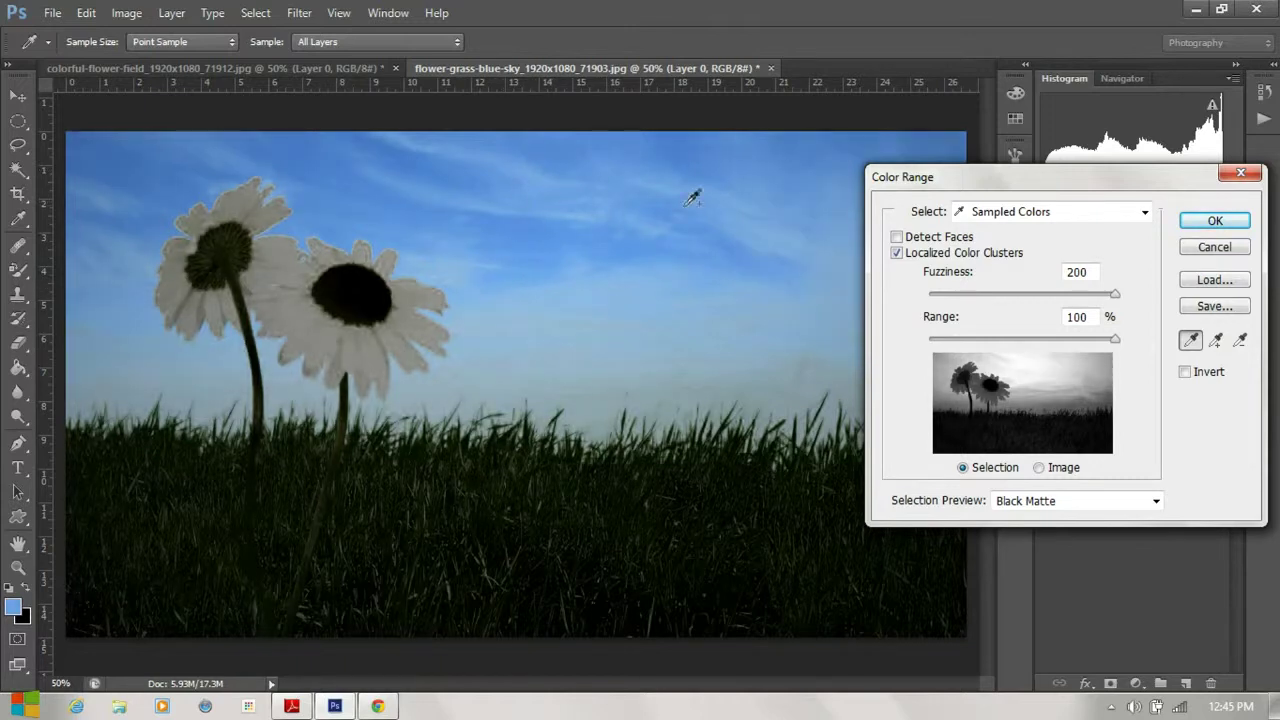
pyautogui.keyDown('shift'); pyautogui.click(720, 166); pyautogui.keyUp('shift')
pyautogui.keyDown('shift'); pyautogui.click(114, 194); pyautogui.keyUp('shift')
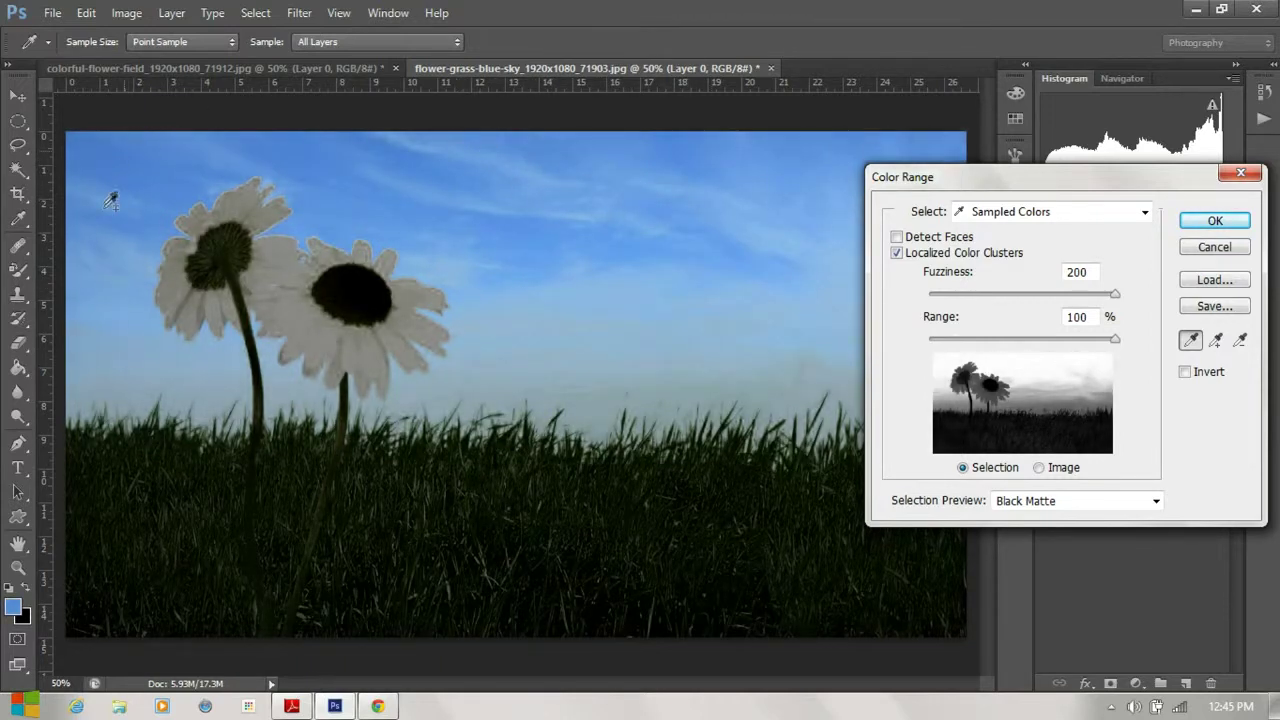
pyautogui.keyDown('shift'); pyautogui.click(97, 366); pyautogui.keyUp('shift')
pyautogui.keyDown('shift'); pyautogui.click(535, 297); pyautogui.keyUp('shift')
pyautogui.keyDown('shift'); pyautogui.click(711, 352); pyautogui.keyUp('shift')
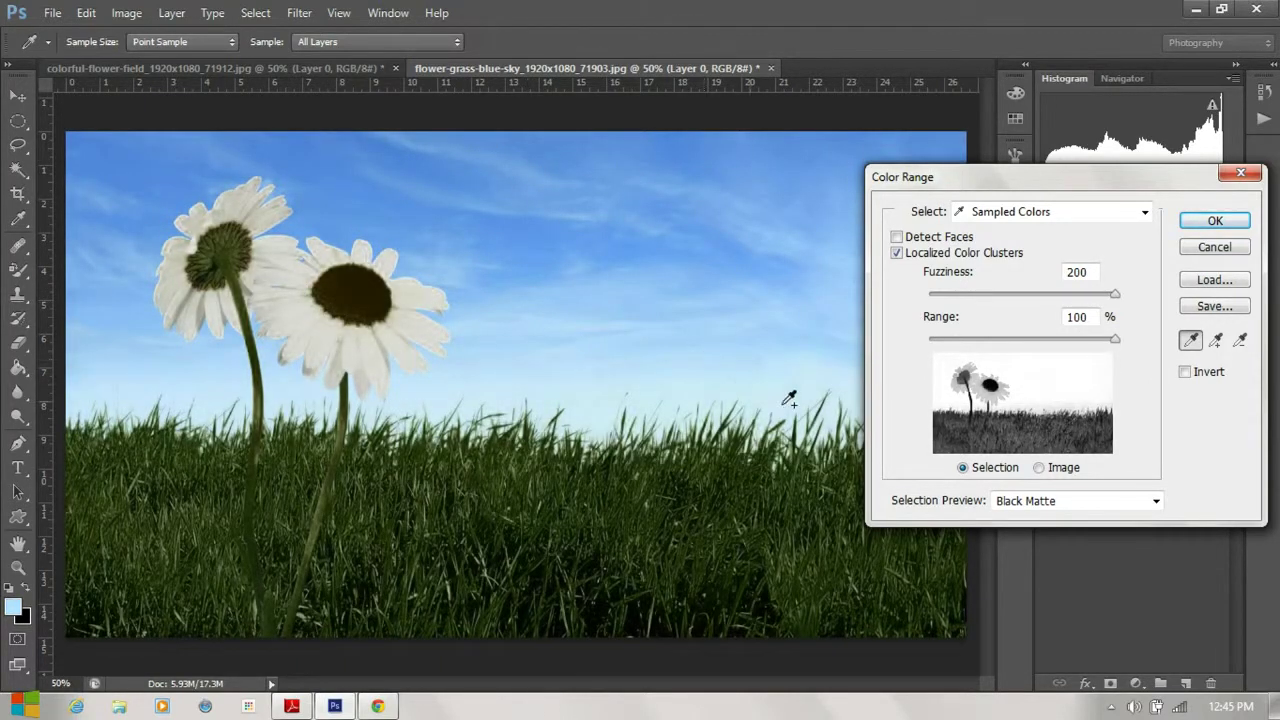
pyautogui.keyDown('shift'); pyautogui.click(798, 380); pyautogui.keyUp('shift')
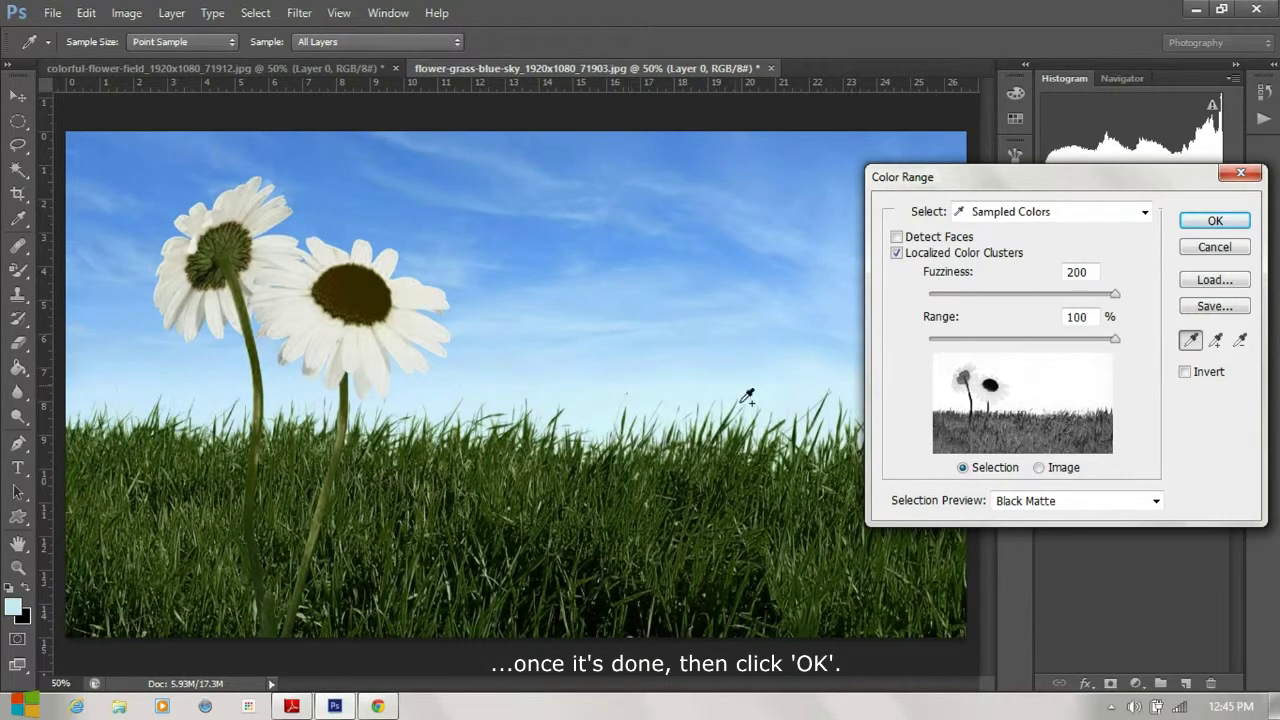
pyautogui.click(1201, 229)
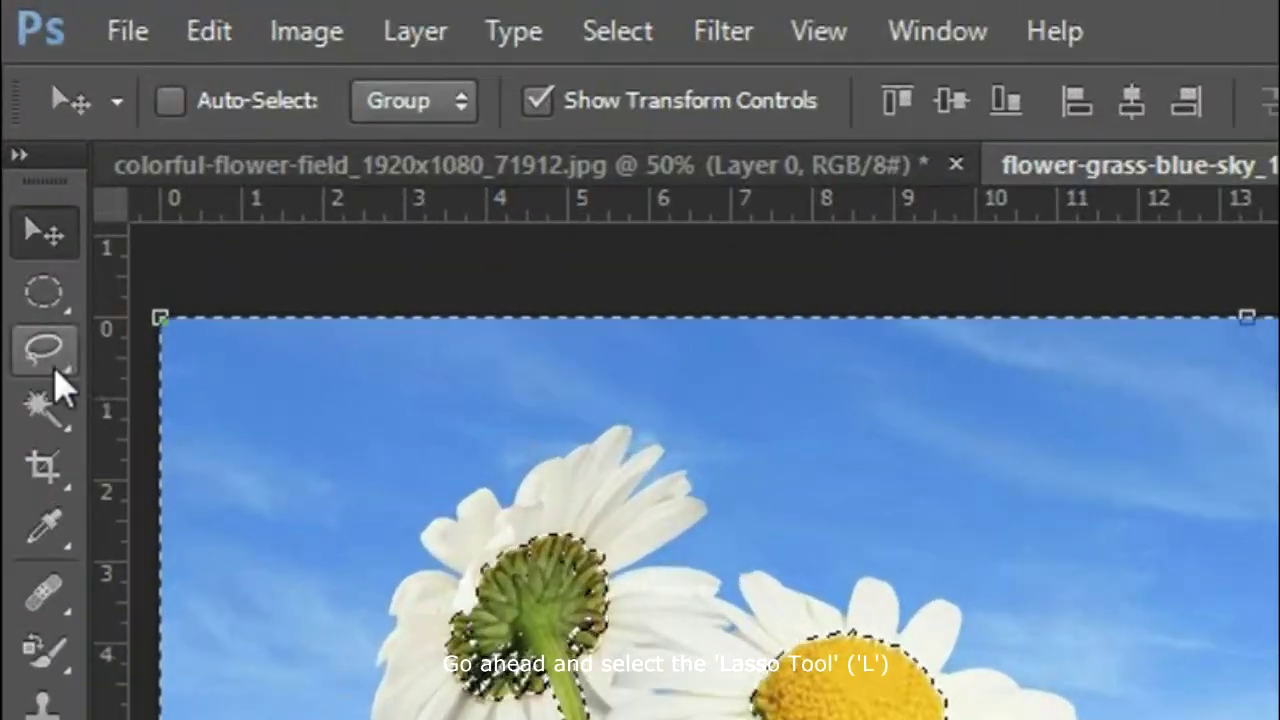
# Step: With the Lasso Tool, trace around the grass along the bottom and left edges to clean the selection
pyautogui.click(57, 378)
pyautogui.rightClick(57, 378)
pyautogui.click(200, 345)
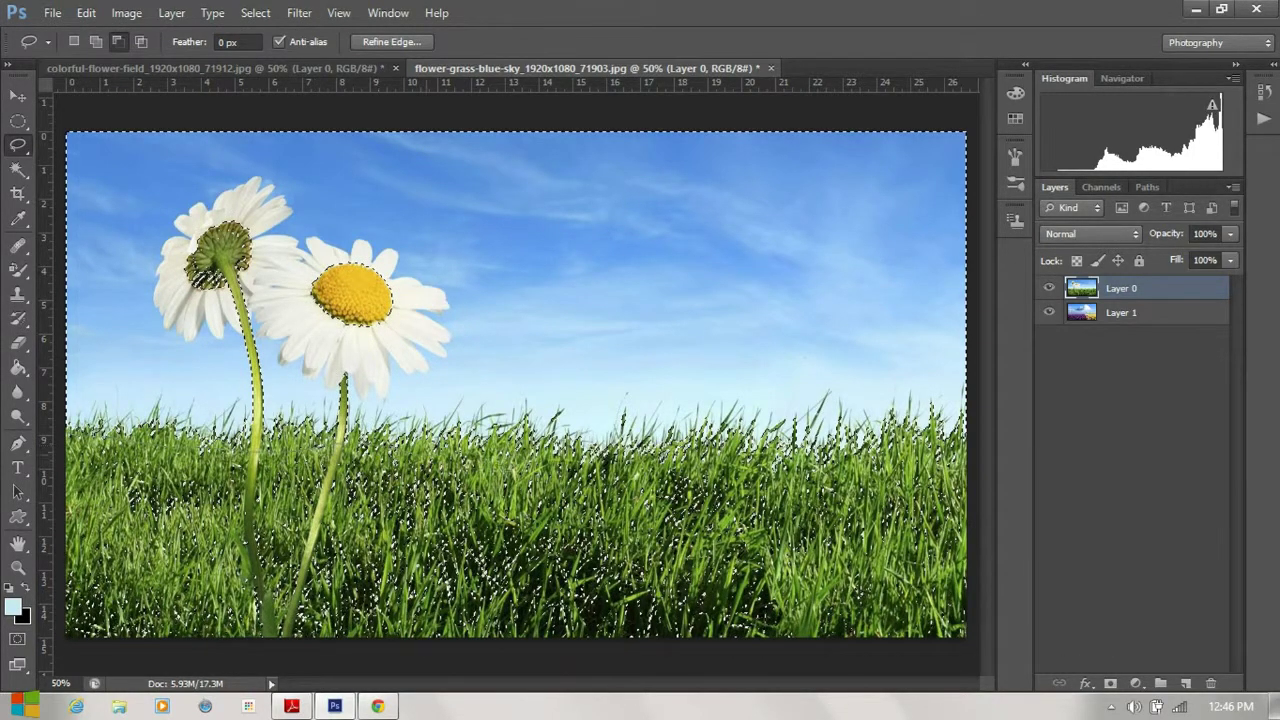
pyautogui.moveTo(978, 465)
pyautogui.mouseDown()
pyautogui.moveTo(757, 663)
pyautogui.moveTo(135, 662)
pyautogui.mouseUp()
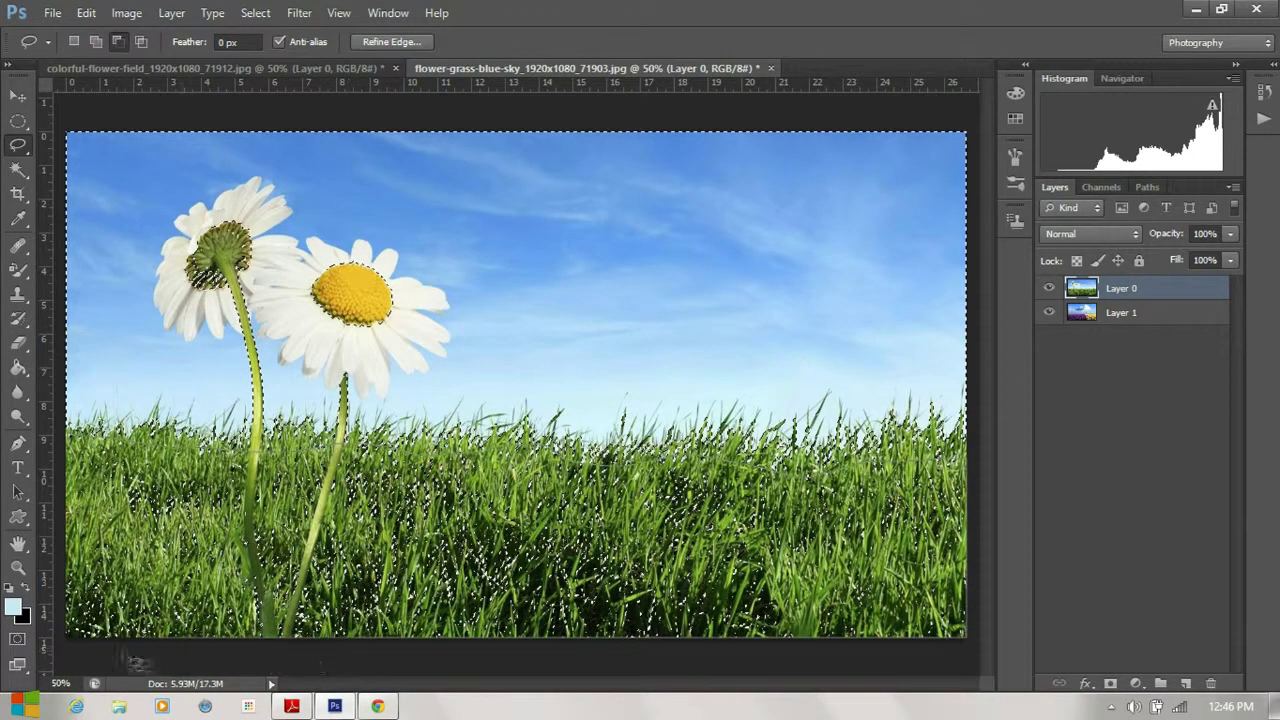
pyautogui.moveTo(68, 586); pyautogui.dragTo(63, 437)
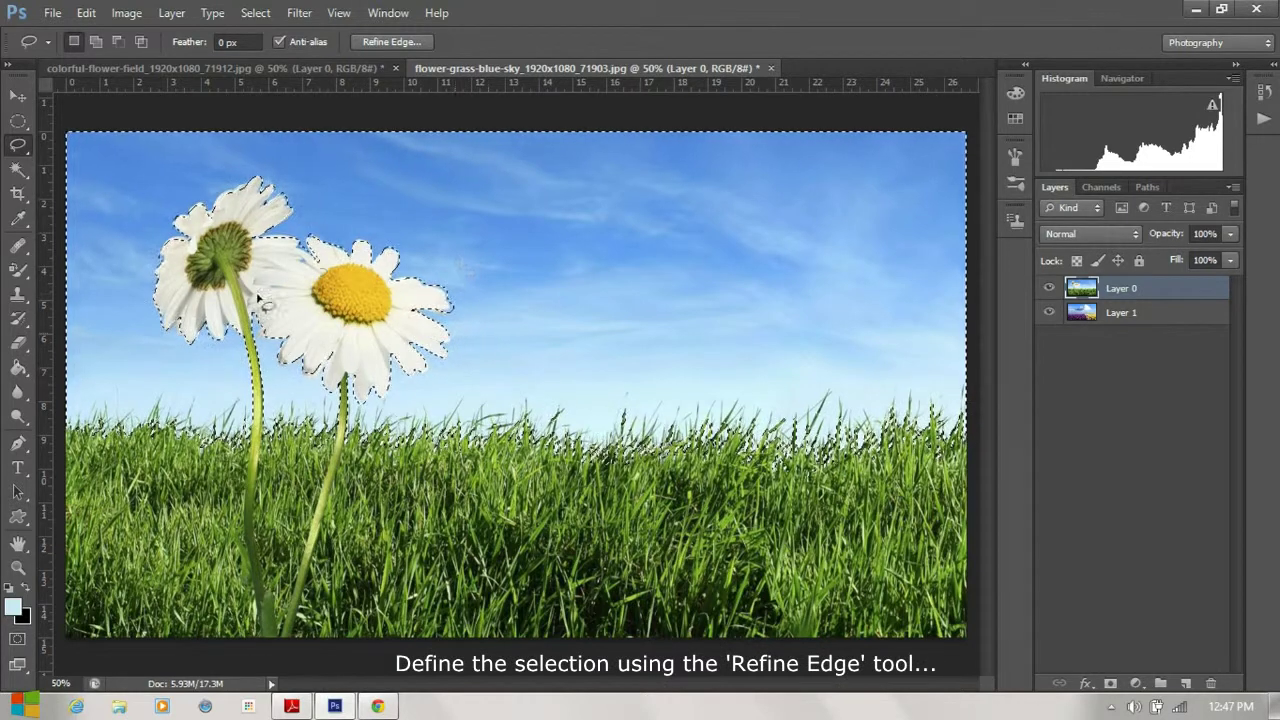
# Step: Refine the selection edge with Smart Radius on and Radius 8.9 px, inspecting the daisies zoomed in
pyautogui.click(378, 42)
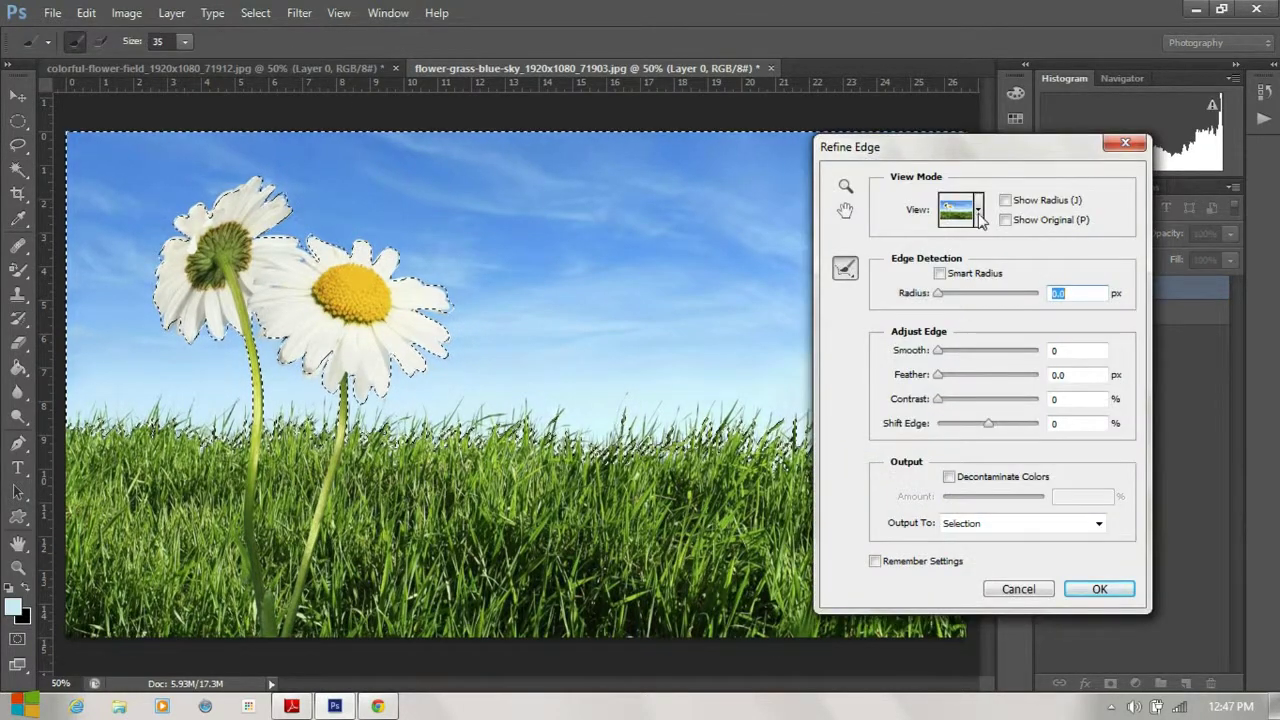
pyautogui.click(979, 214)
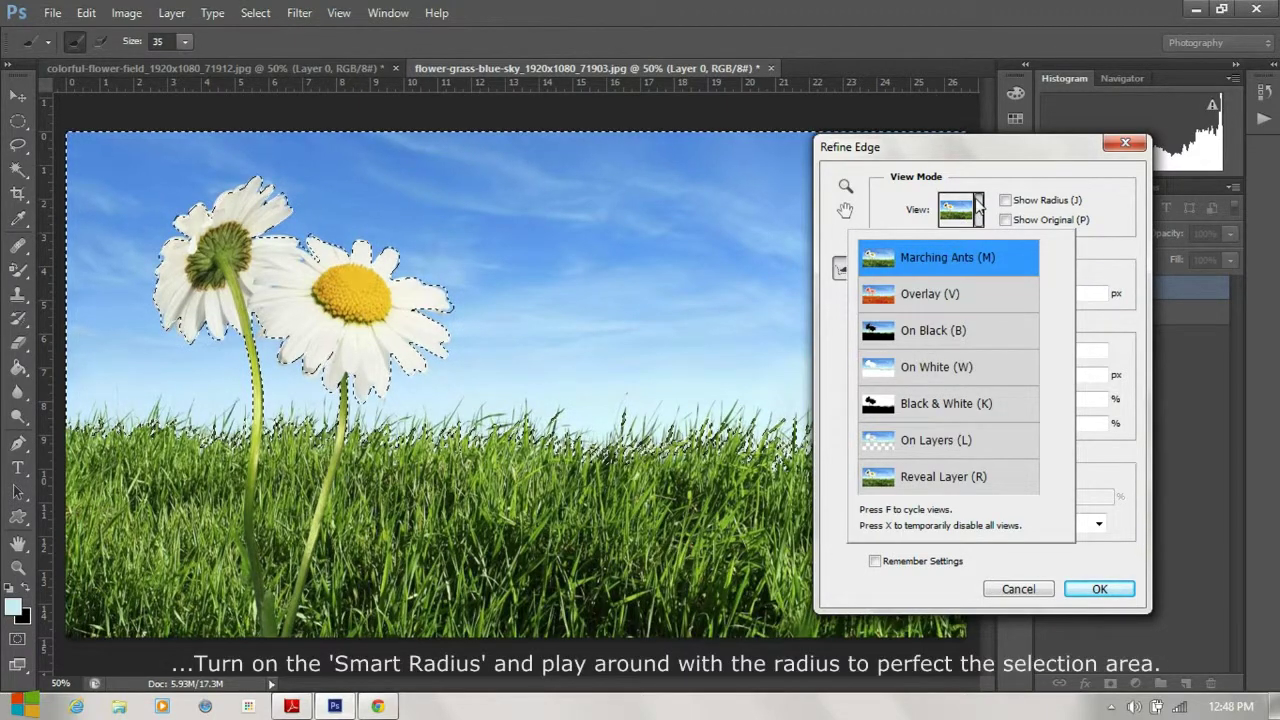
pyautogui.click(955, 257)
pyautogui.click(940, 273)
pyautogui.moveTo(939, 294); pyautogui.dragTo(957, 298)
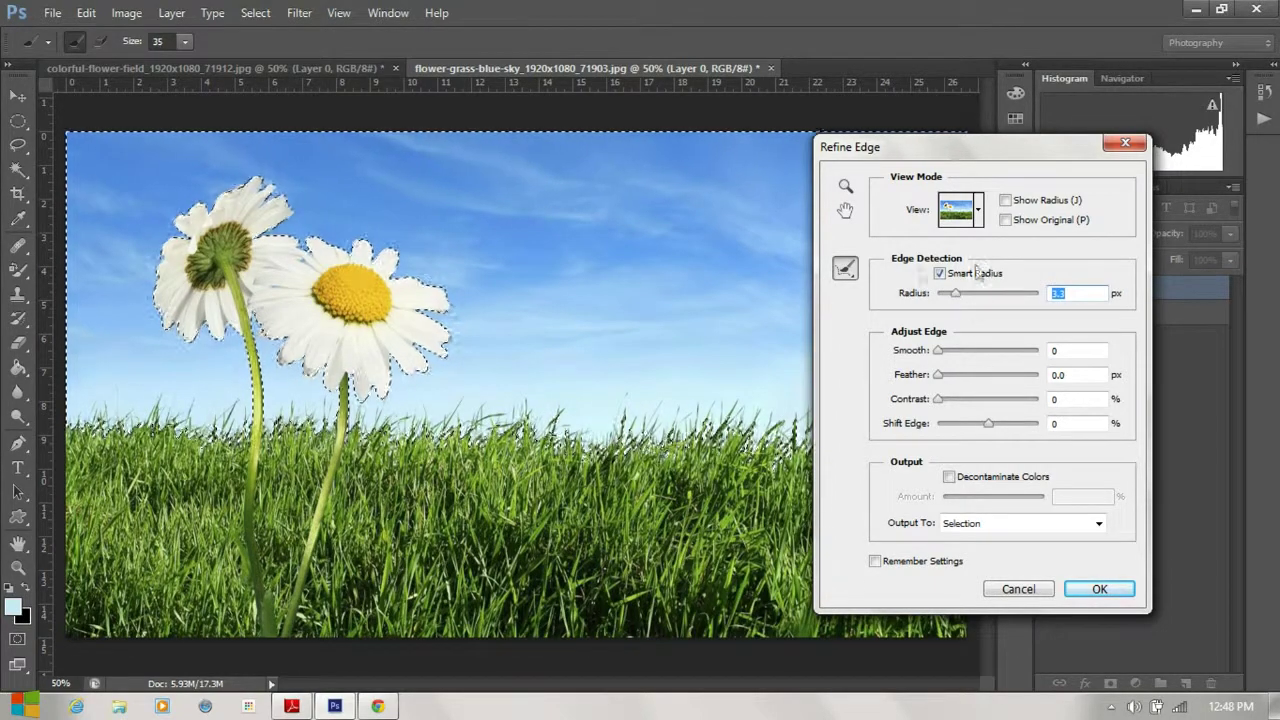
pyautogui.hotkey('ctrl', '+')
pyautogui.hotkey('ctrl', '+')
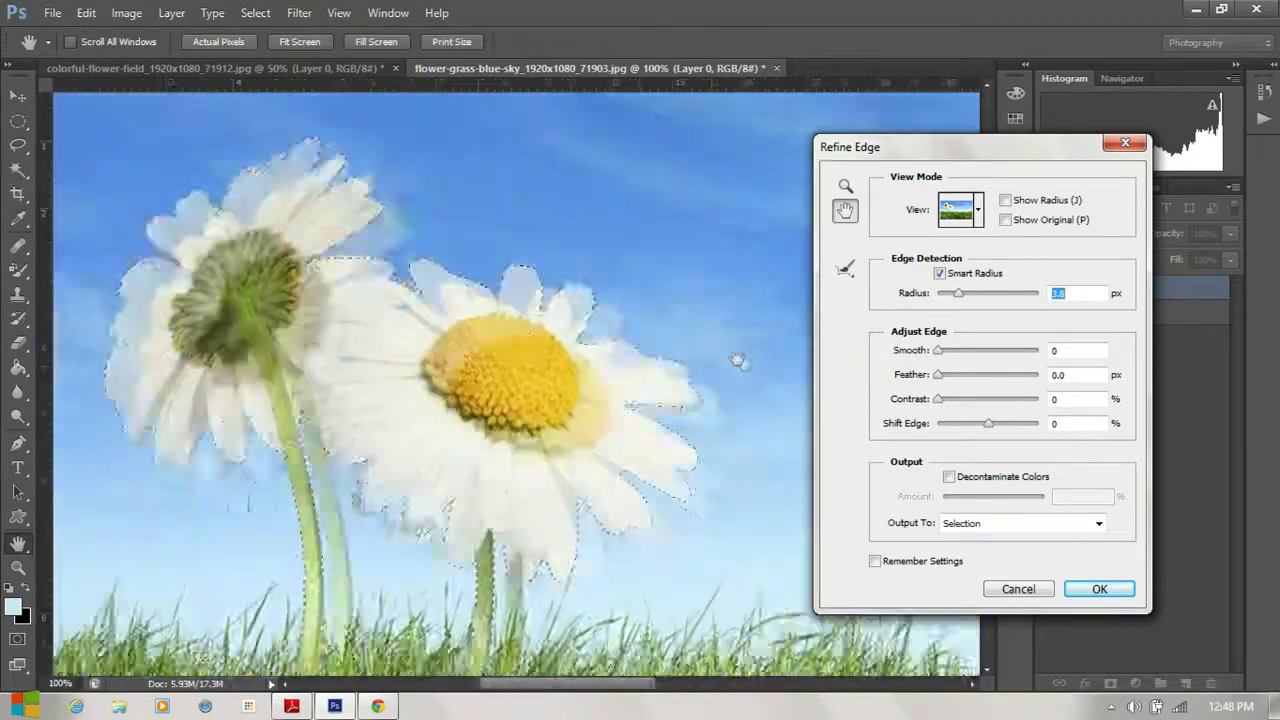
pyautogui.moveTo(226, 120); pyautogui.dragTo(566, 320)
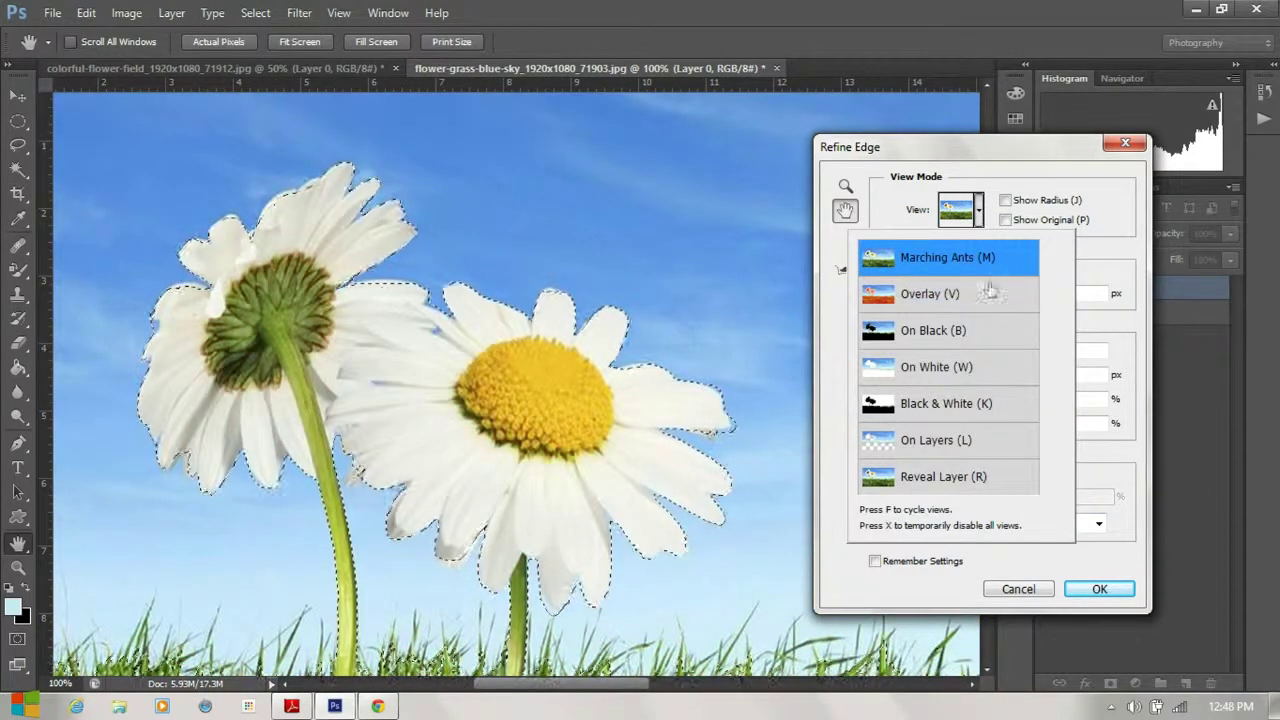
pyautogui.click(950, 257)
pyautogui.moveTo(967, 297); pyautogui.dragTo(977, 297)
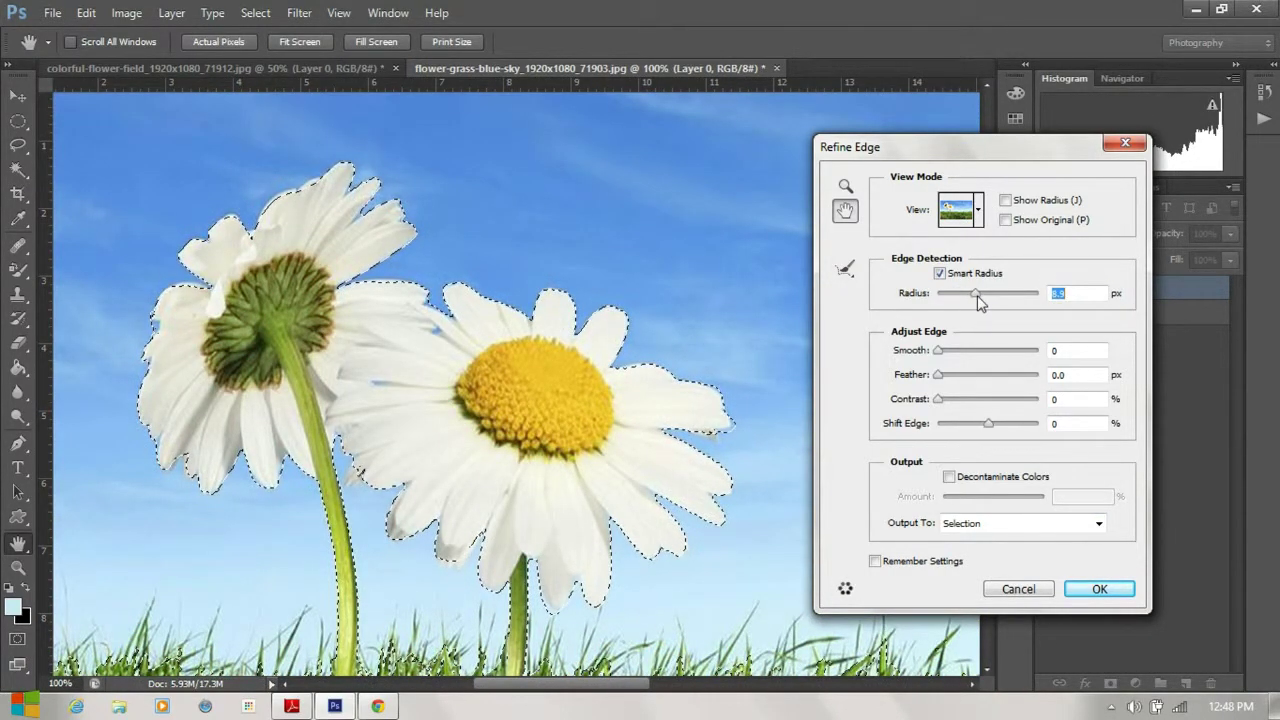
pyautogui.click(1095, 590)
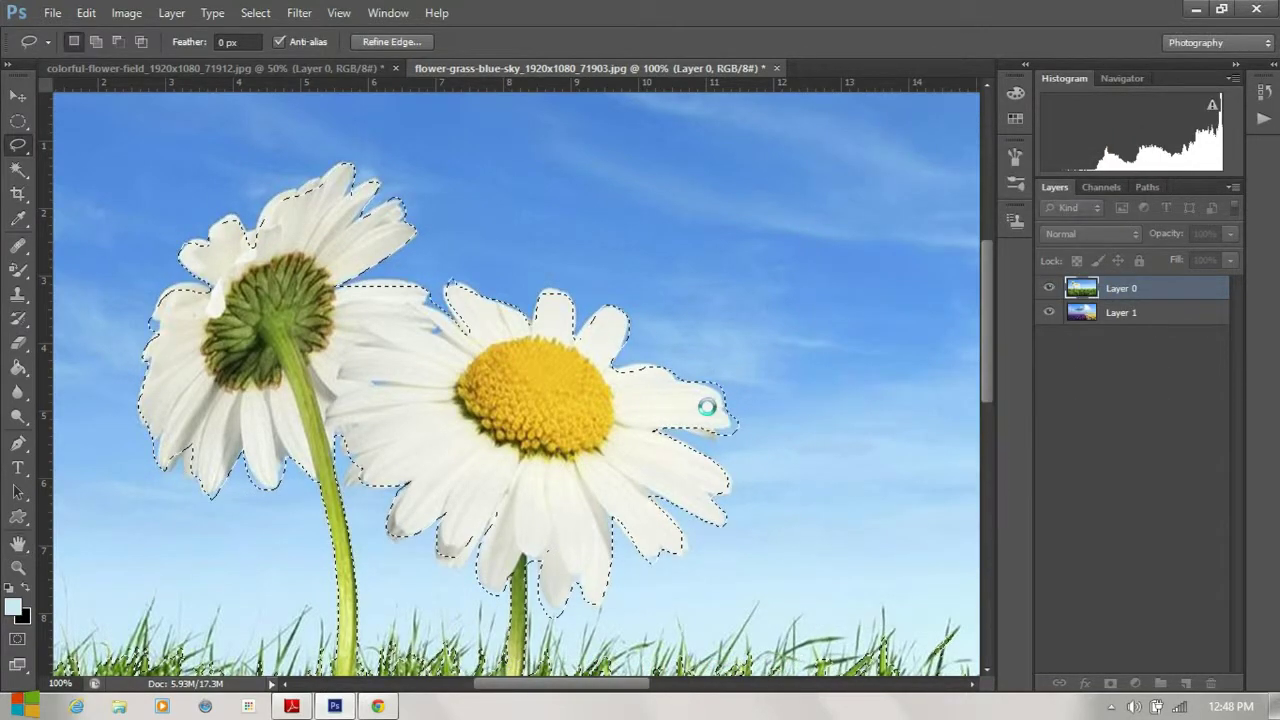
pyautogui.hotkey('ctrl', '-')
pyautogui.hotkey('ctrl', '-')
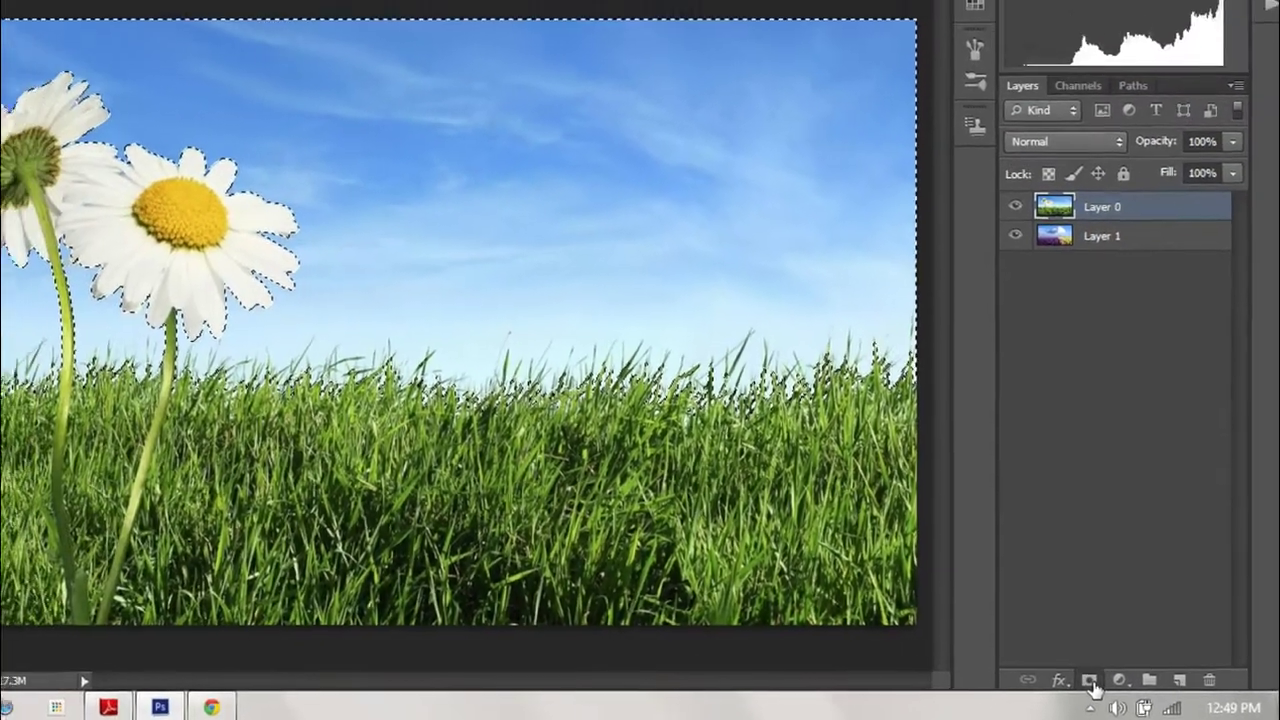
# Step: Add a layer mask to Layer 0 that hides its plain blue sky, then target the mask
pyautogui.click(1091, 682)
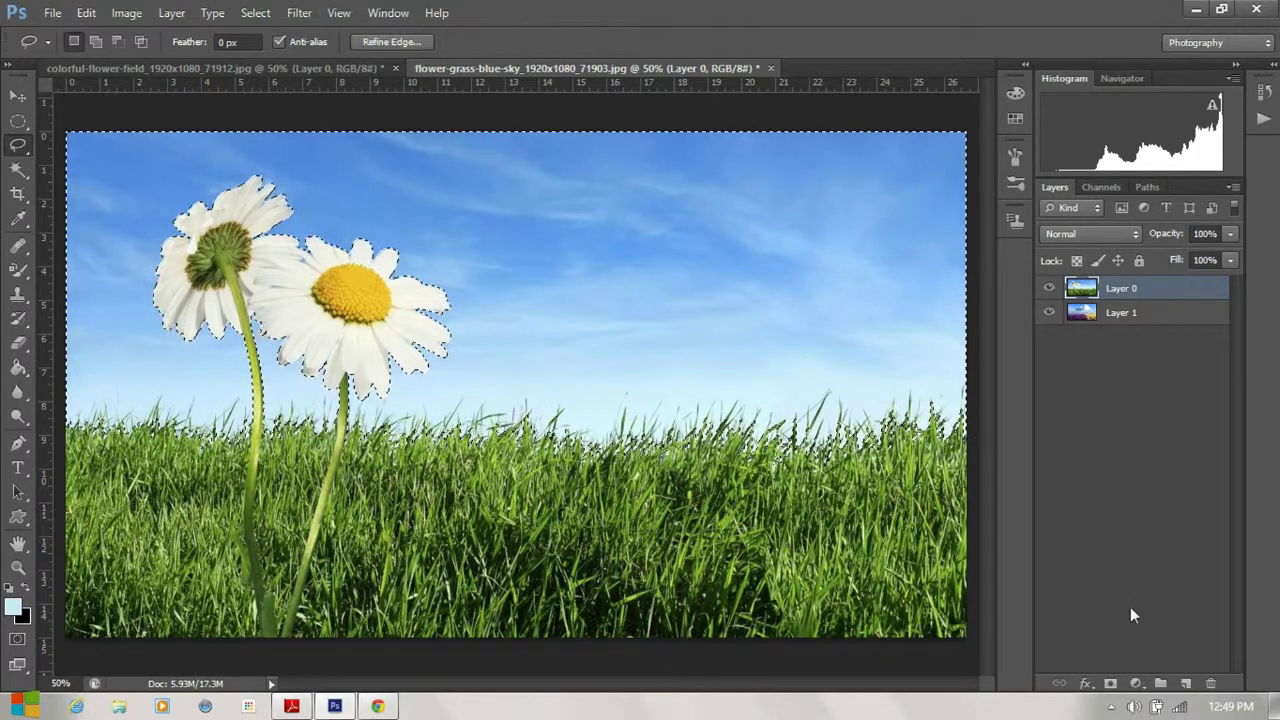
pyautogui.click(1110, 684)
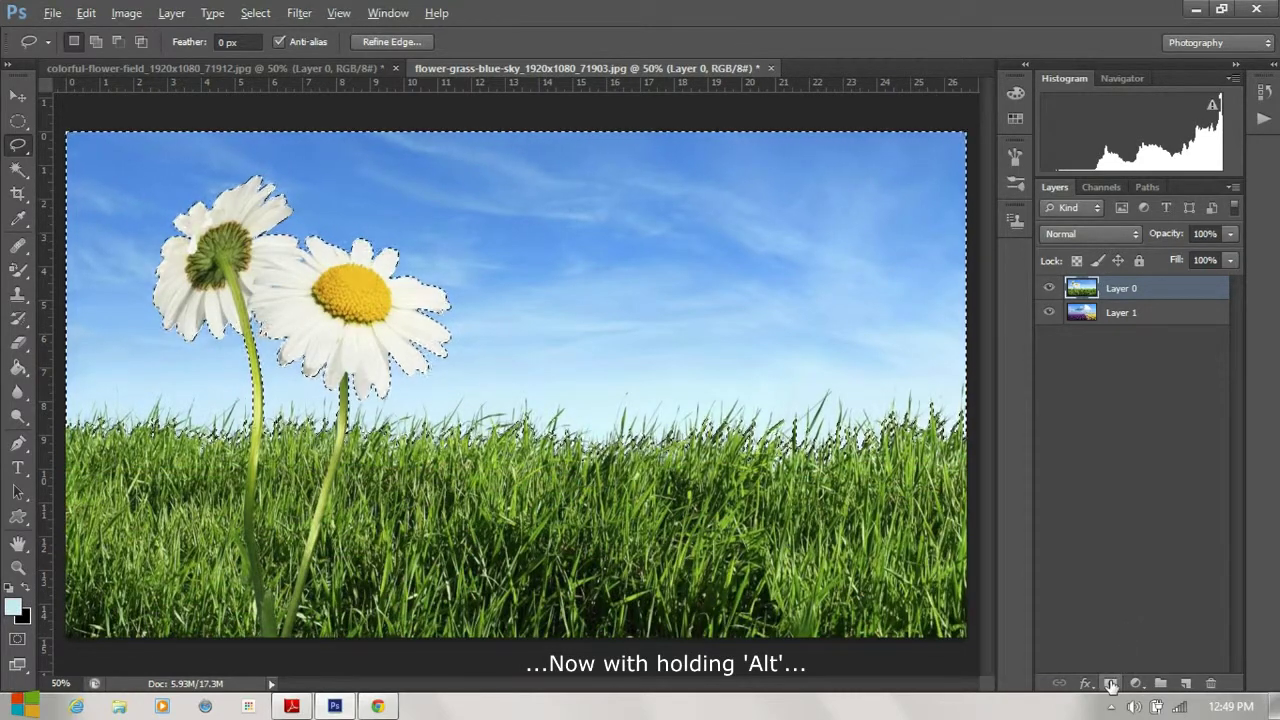
pyautogui.keyDown('alt'); pyautogui.click(1110, 684); pyautogui.keyUp('alt')
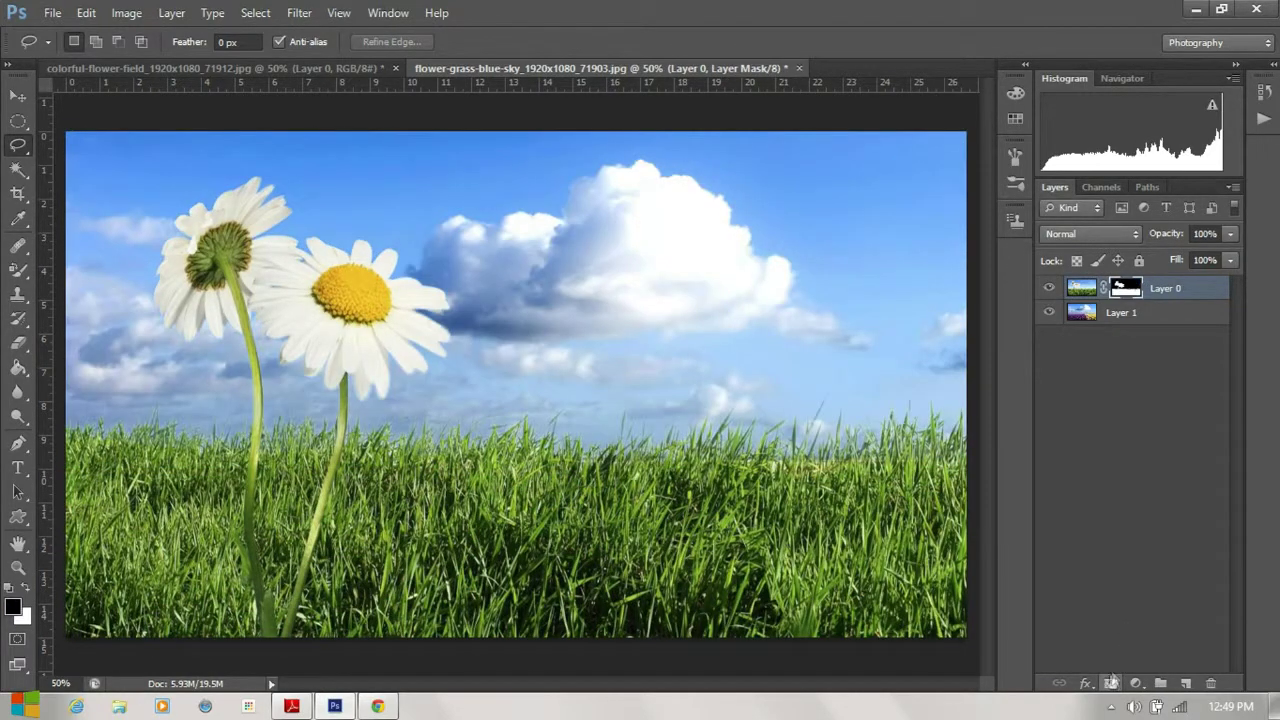
pyautogui.click(1131, 434)
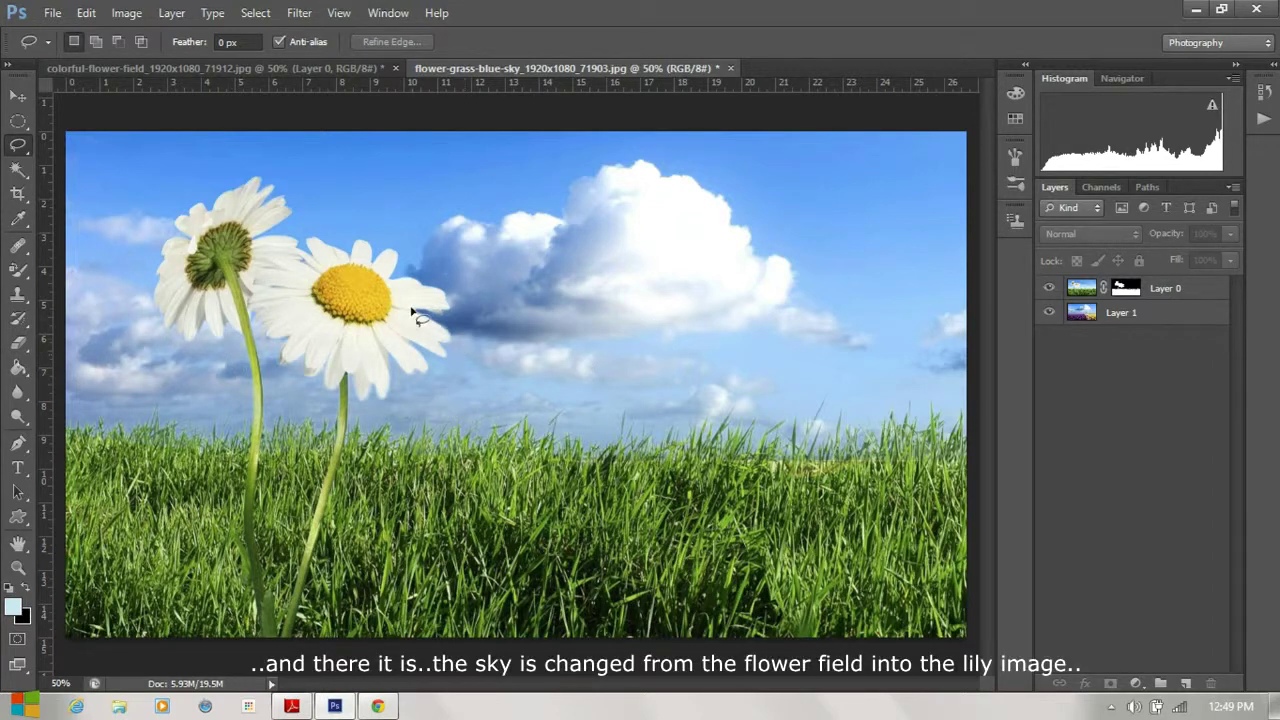
pyautogui.click(1126, 289)
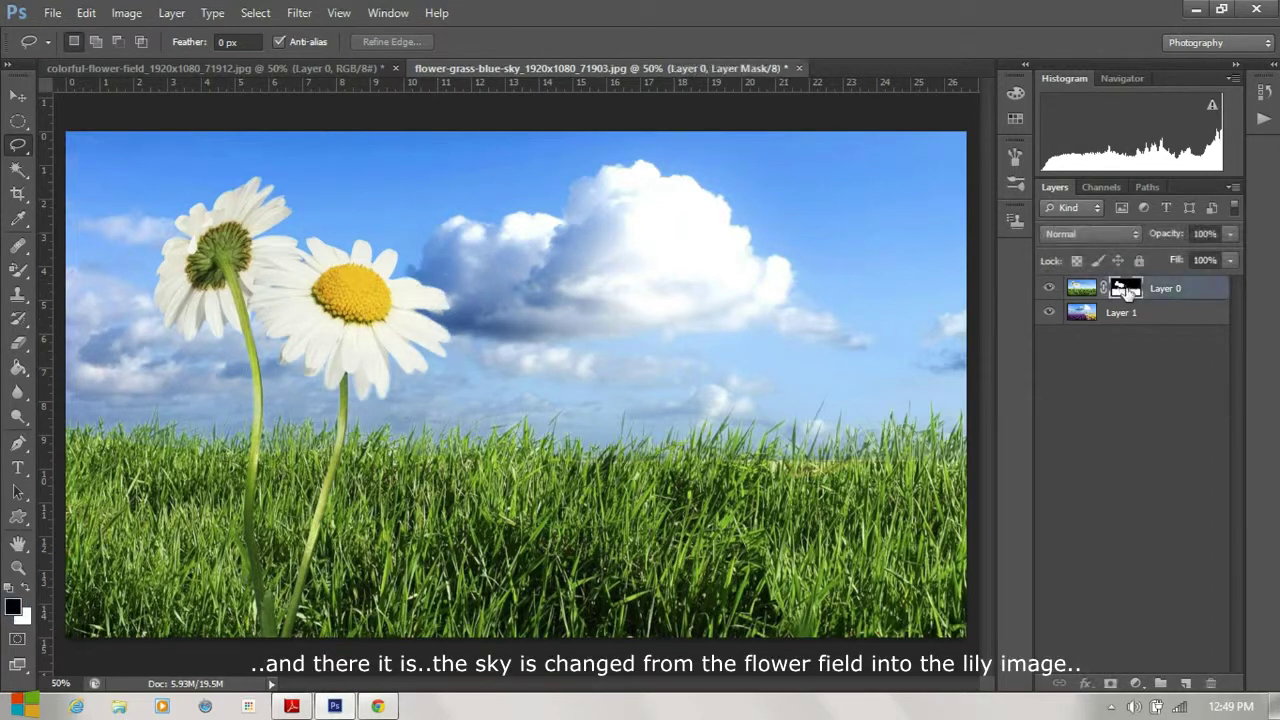
# Step: Refine Layer 0's mask with Smart Radius enabled and a larger radius for softer daisy edges
pyautogui.rightClick(1126, 291)
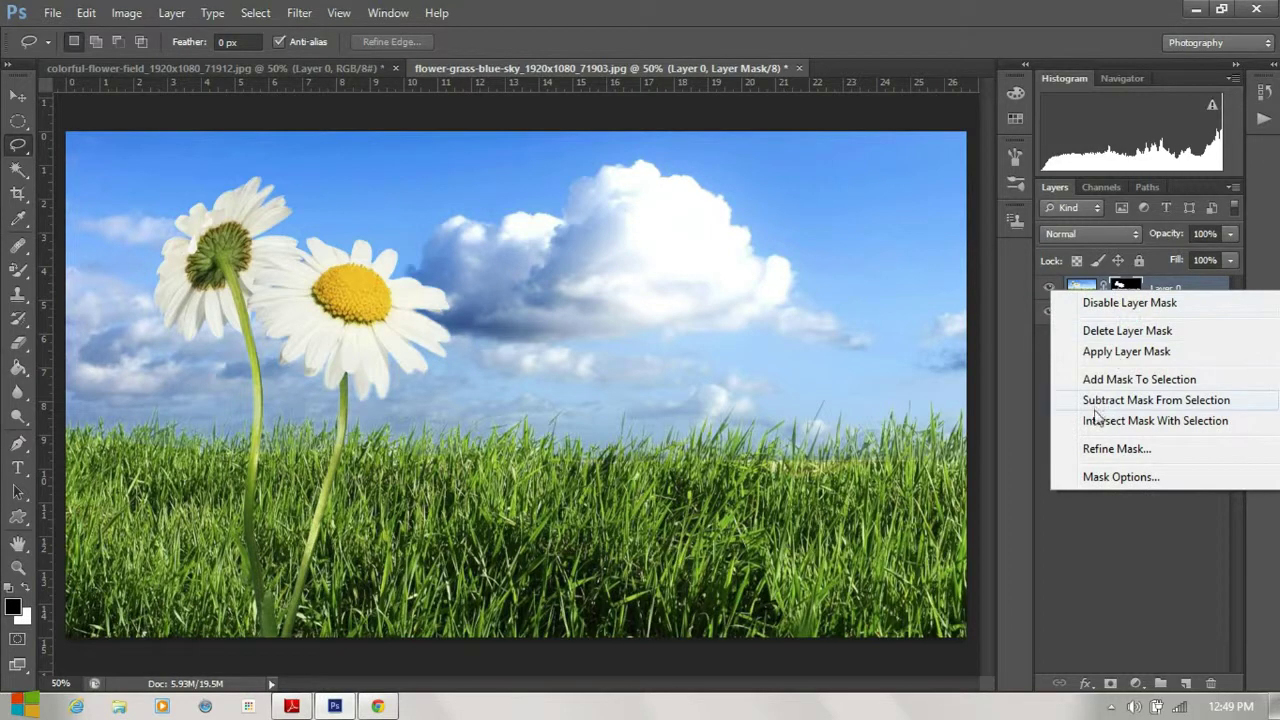
pyautogui.click(1085, 450)
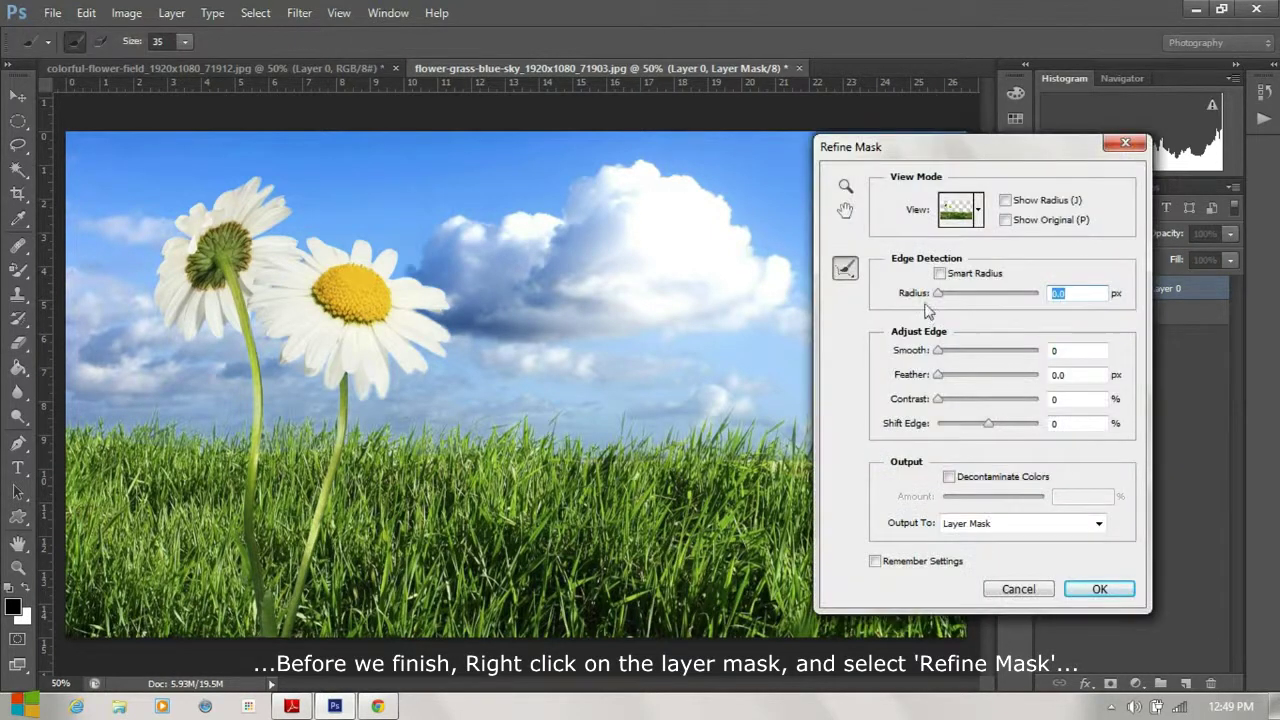
pyautogui.moveTo(938, 298); pyautogui.dragTo(942, 300)
pyautogui.click(942, 300)
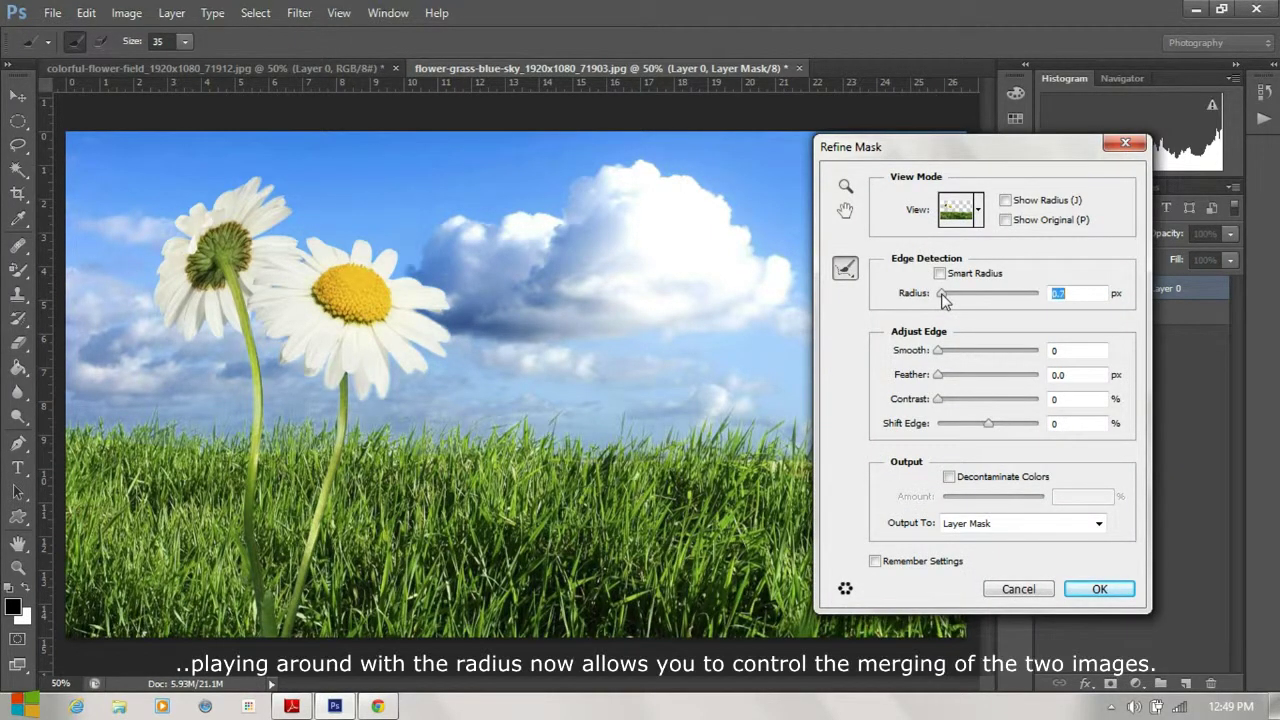
pyautogui.moveTo(945, 298); pyautogui.dragTo(949, 300)
pyautogui.click(940, 273)
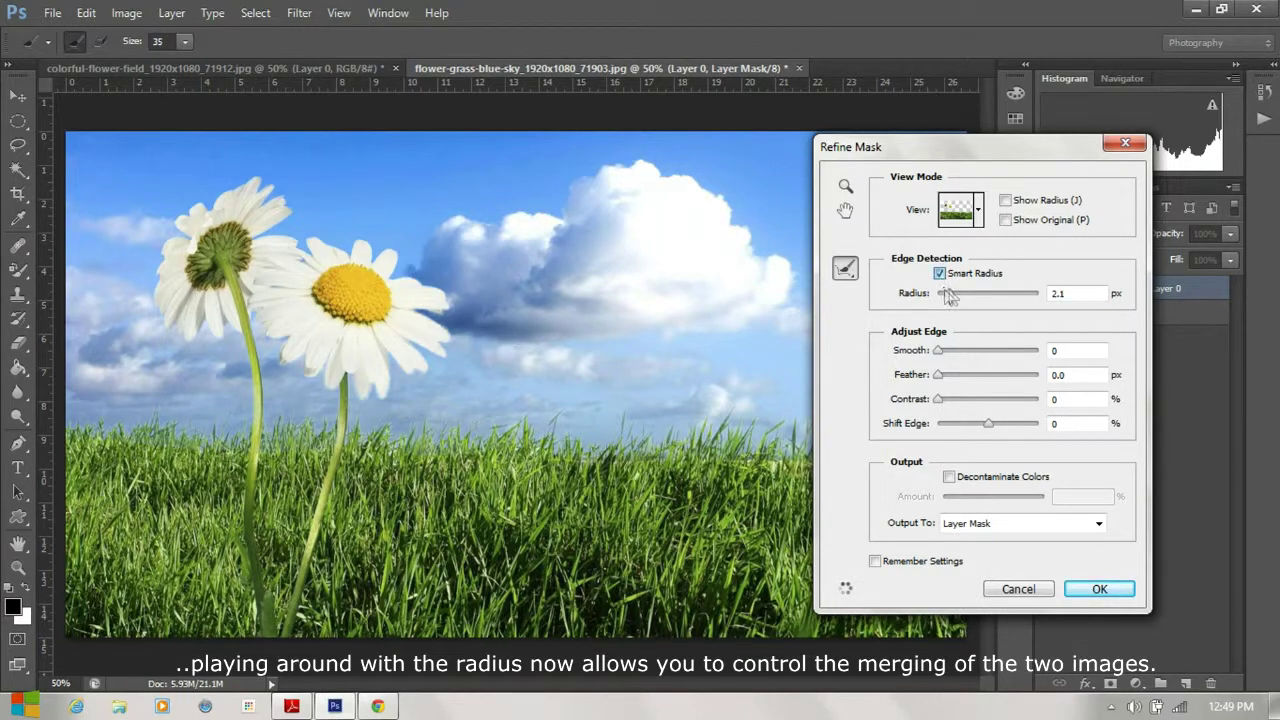
pyautogui.click(978, 209)
pyautogui.click(928, 452)
pyautogui.click(940, 273)
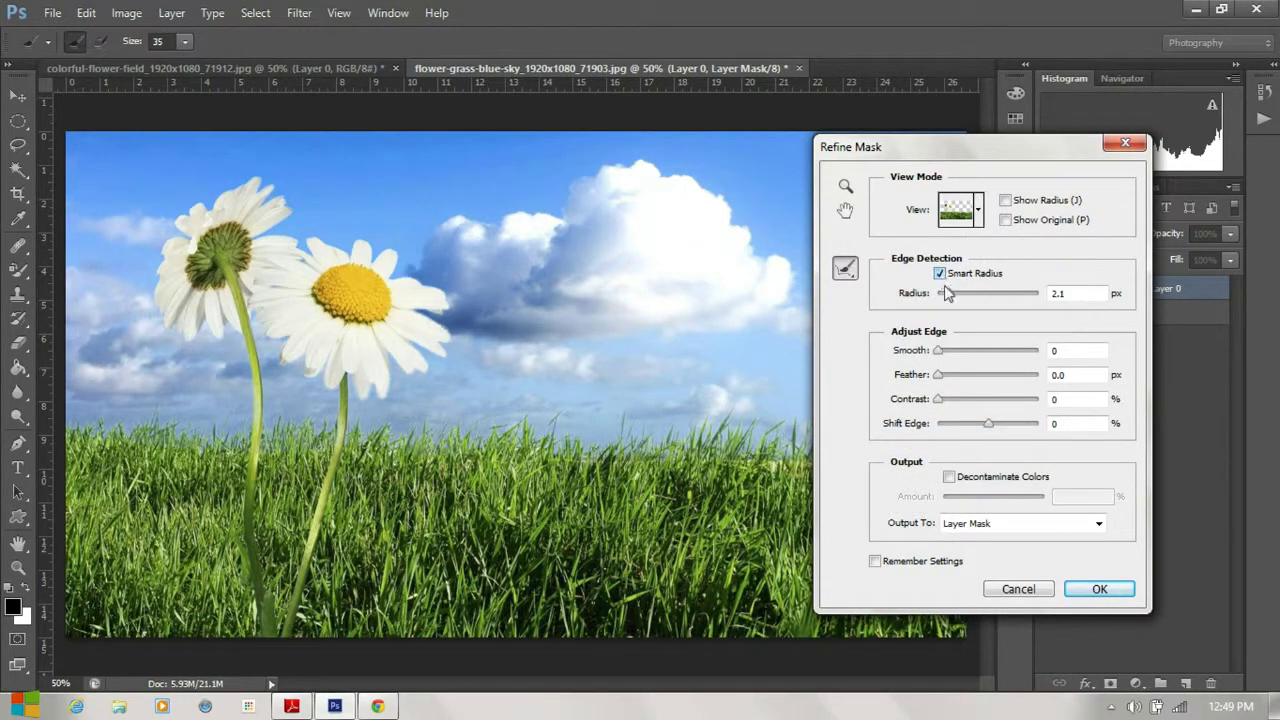
pyautogui.moveTo(958, 300); pyautogui.dragTo(973, 300)
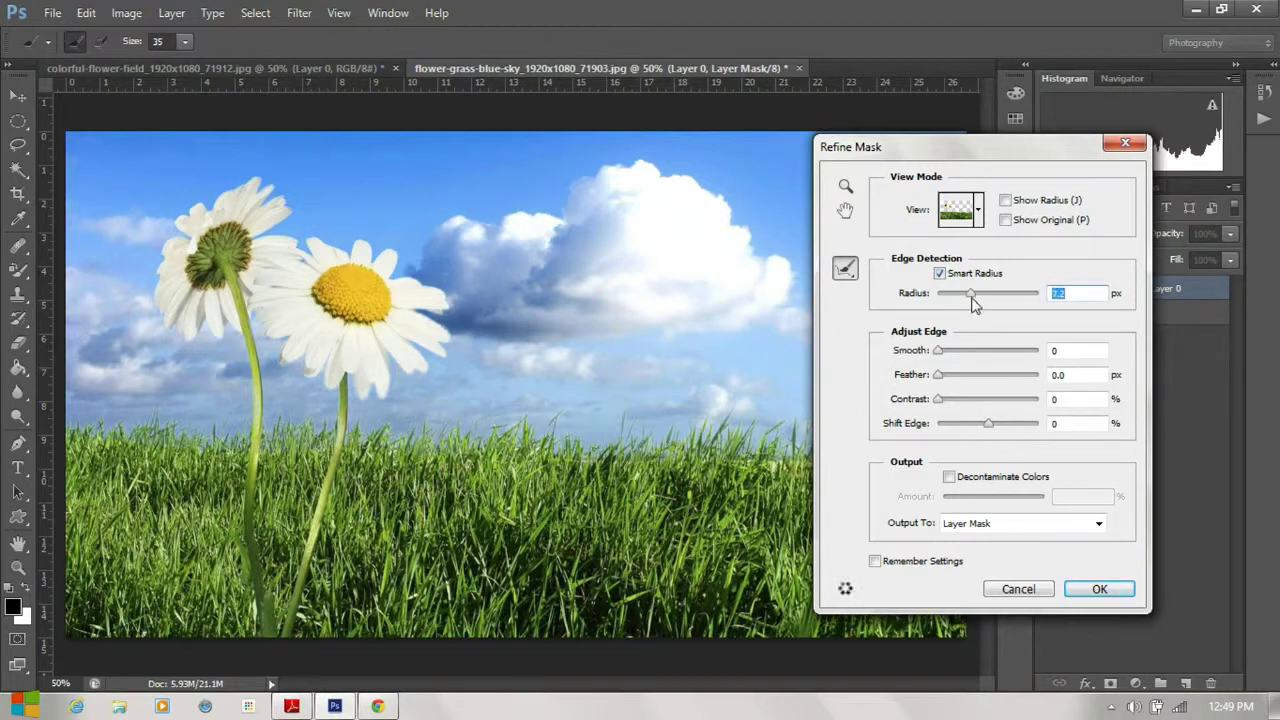
pyautogui.click(1100, 589)
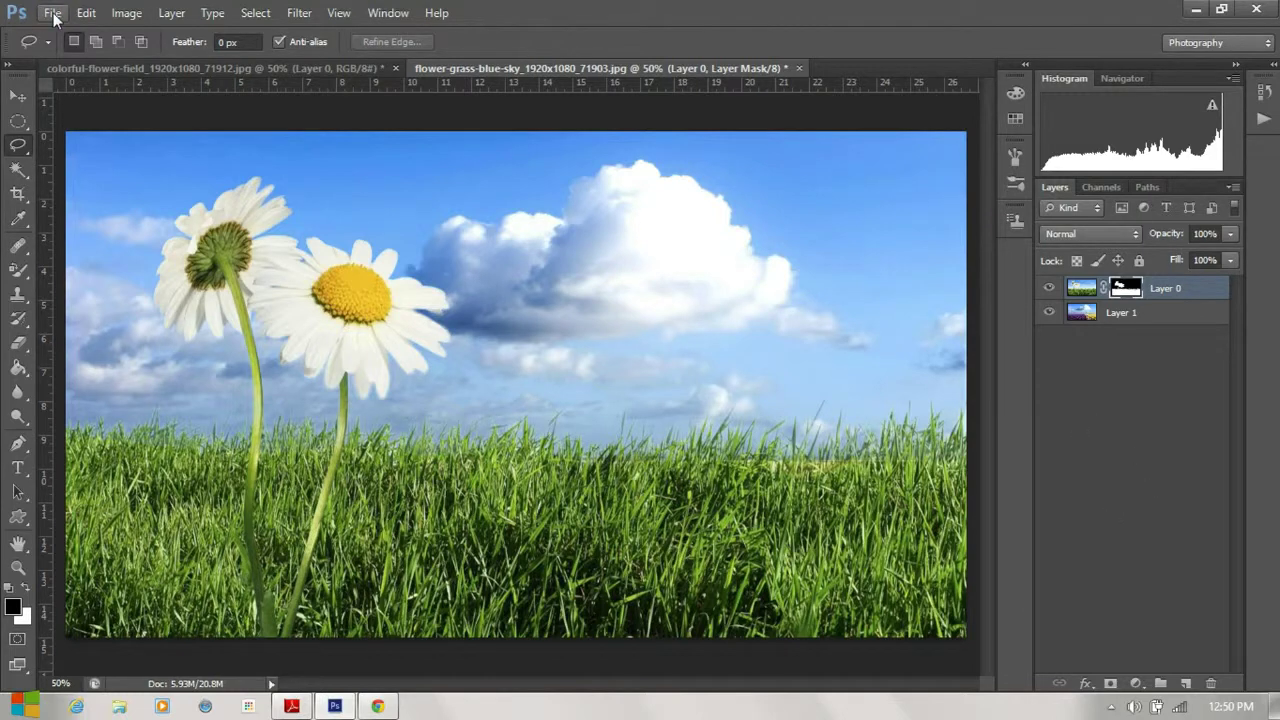
# Step: Add an Inner Shadow to Layer 0: size 27, opacity 38%, distance 0, angle -124
pyautogui.press('v')
pyautogui.click(1081, 288)
pyautogui.click(1085, 683)
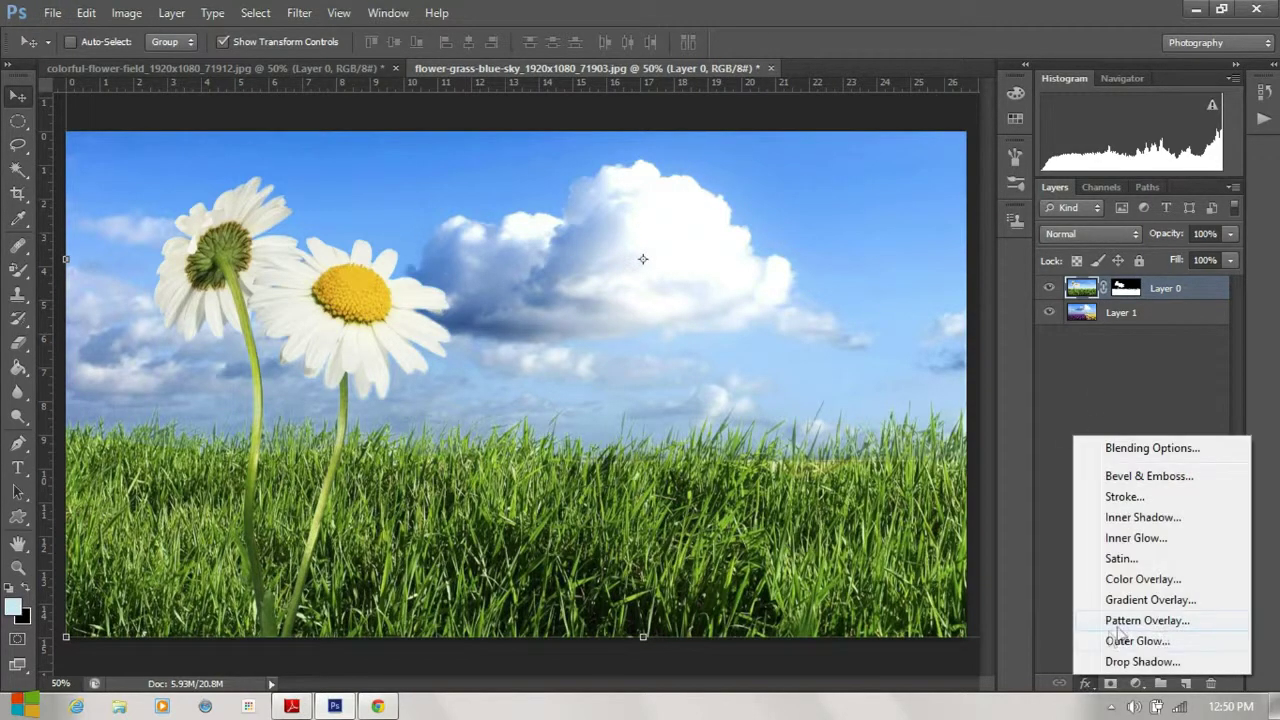
pyautogui.click(1150, 518)
pyautogui.moveTo(764, 331); pyautogui.dragTo(773, 331)
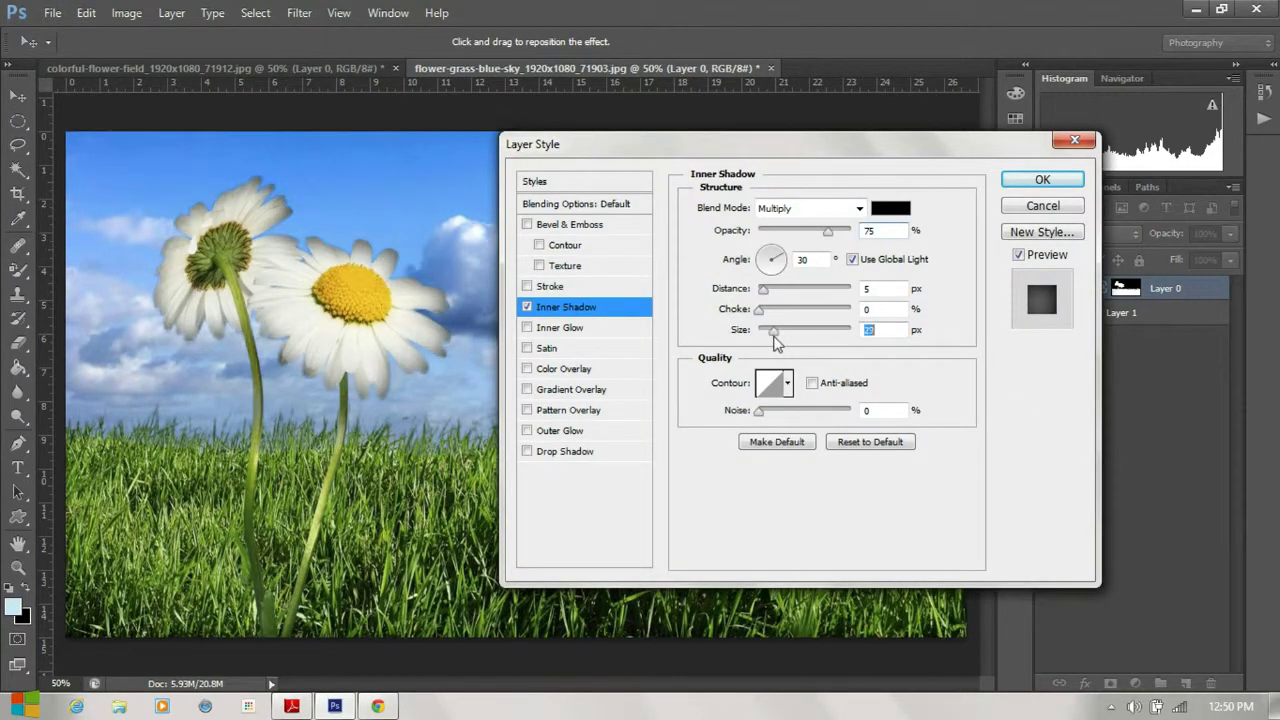
pyautogui.moveTo(827, 230); pyautogui.dragTo(787, 230)
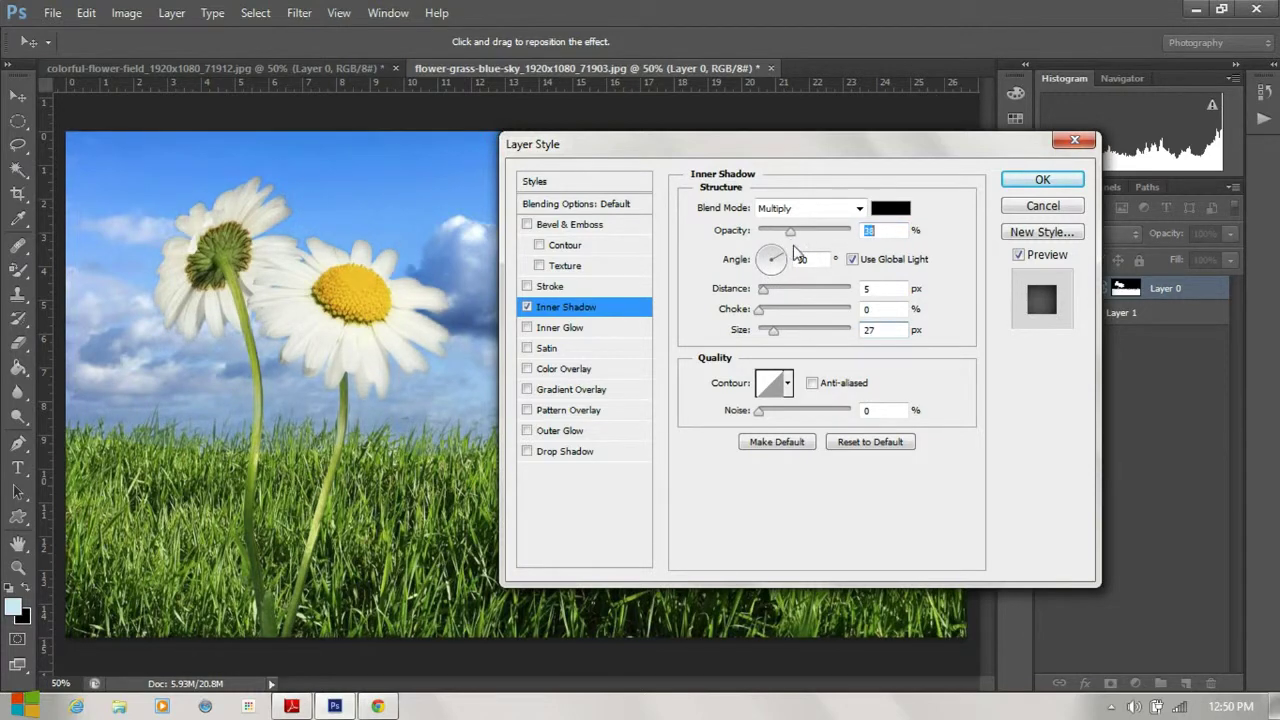
pyautogui.moveTo(763, 288); pyautogui.dragTo(758, 288)
pyautogui.click(775, 268)
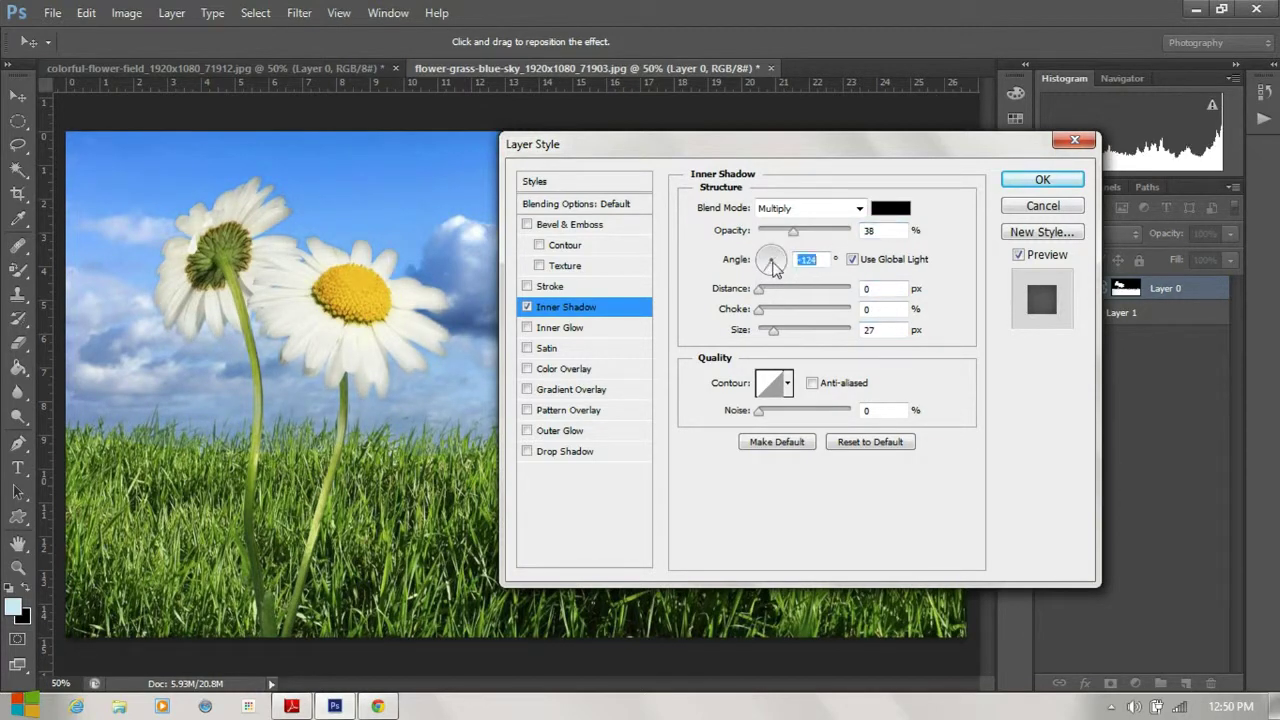
pyautogui.click(1042, 179)
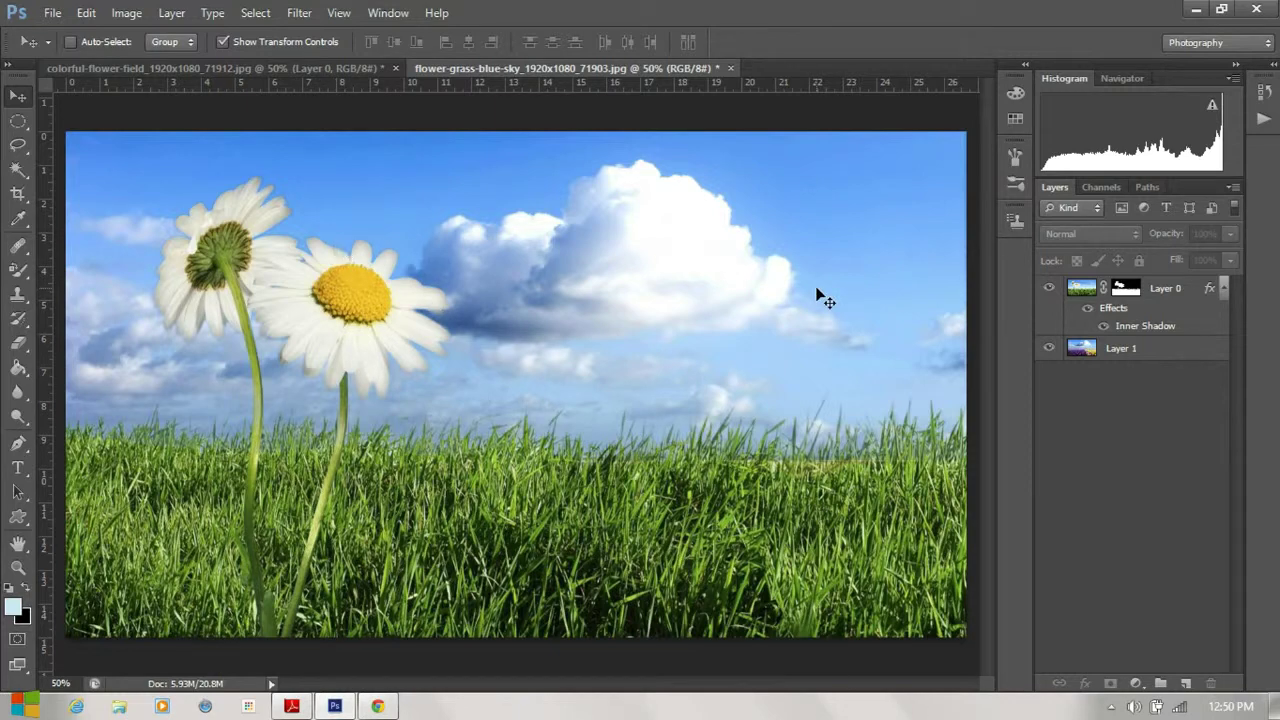
# Step: Save the composite via Save As in JPEG format under the name Skyychange
pyautogui.click(52, 12)
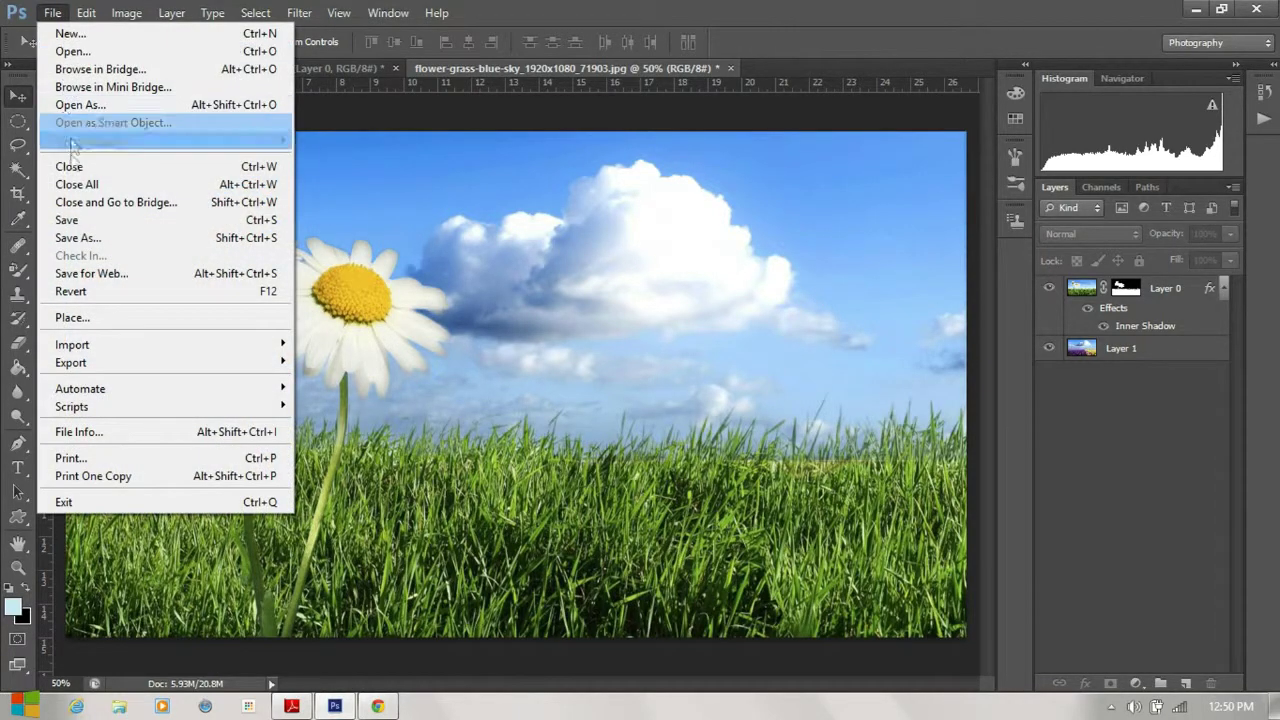
pyautogui.click(85, 238)
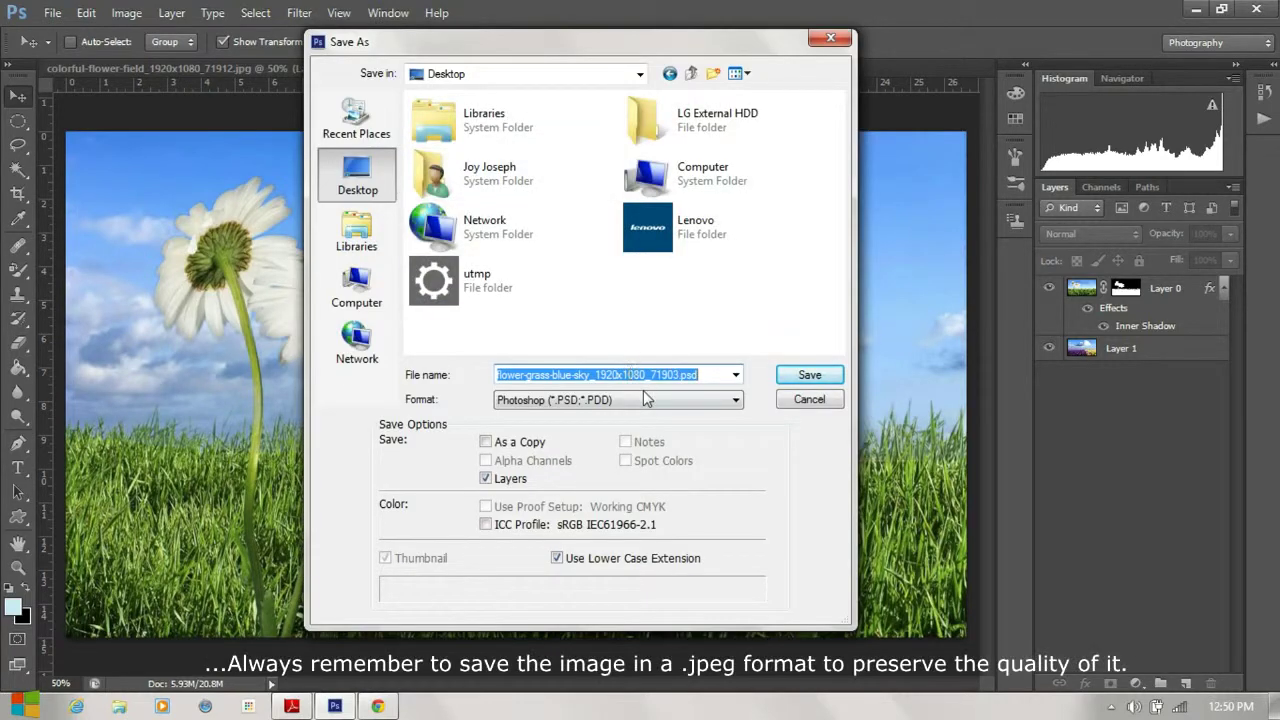
pyautogui.click(700, 400)
pyautogui.click(604, 516)
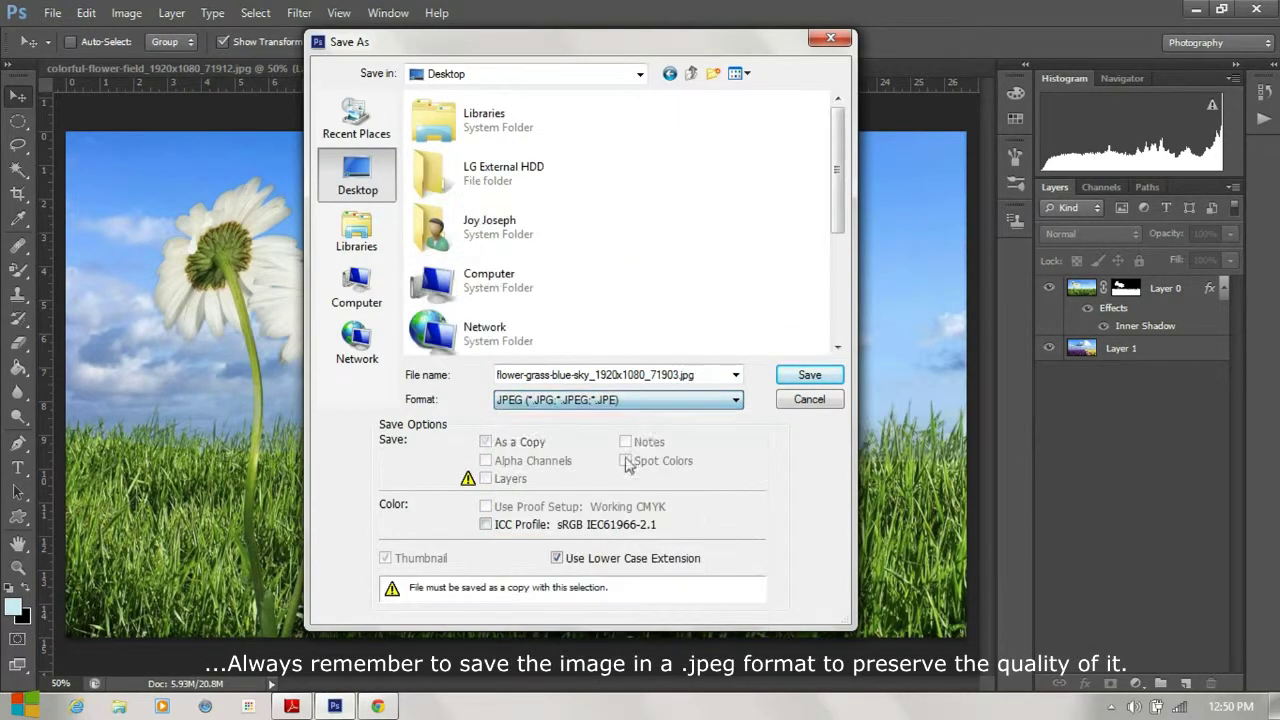
pyautogui.doubleClick(707, 376)
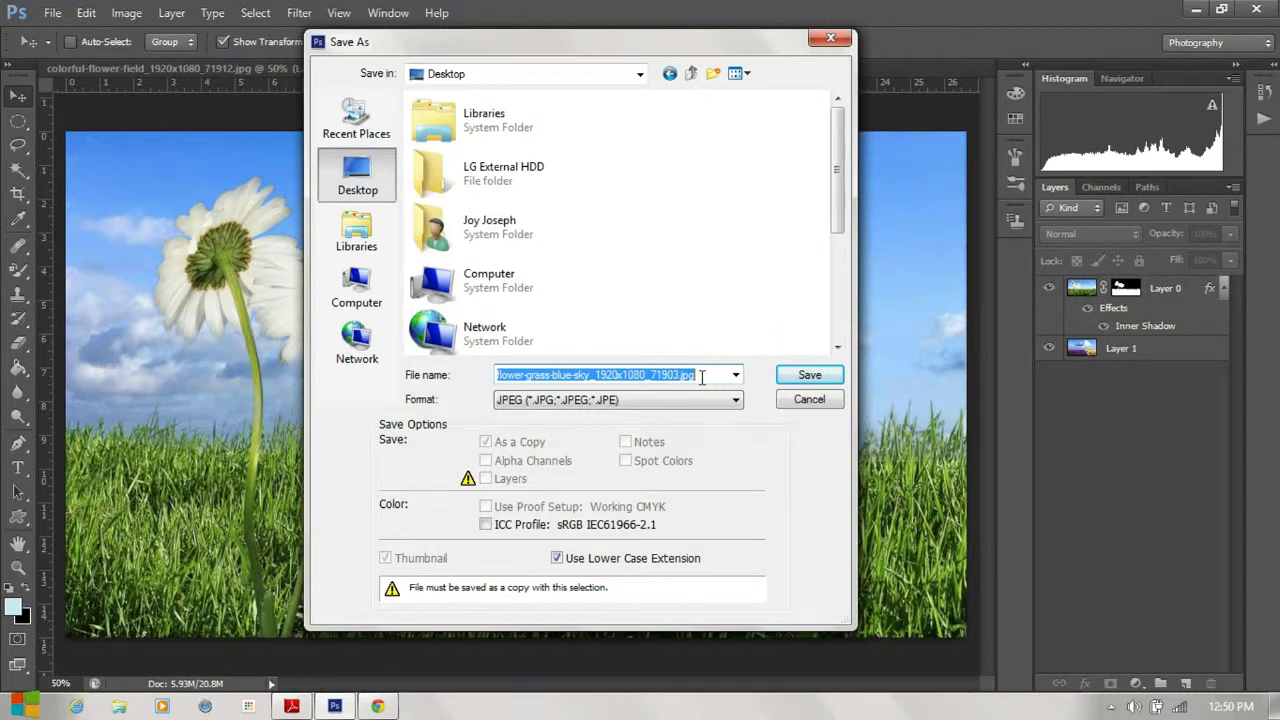
pyautogui.write('Skyychange')
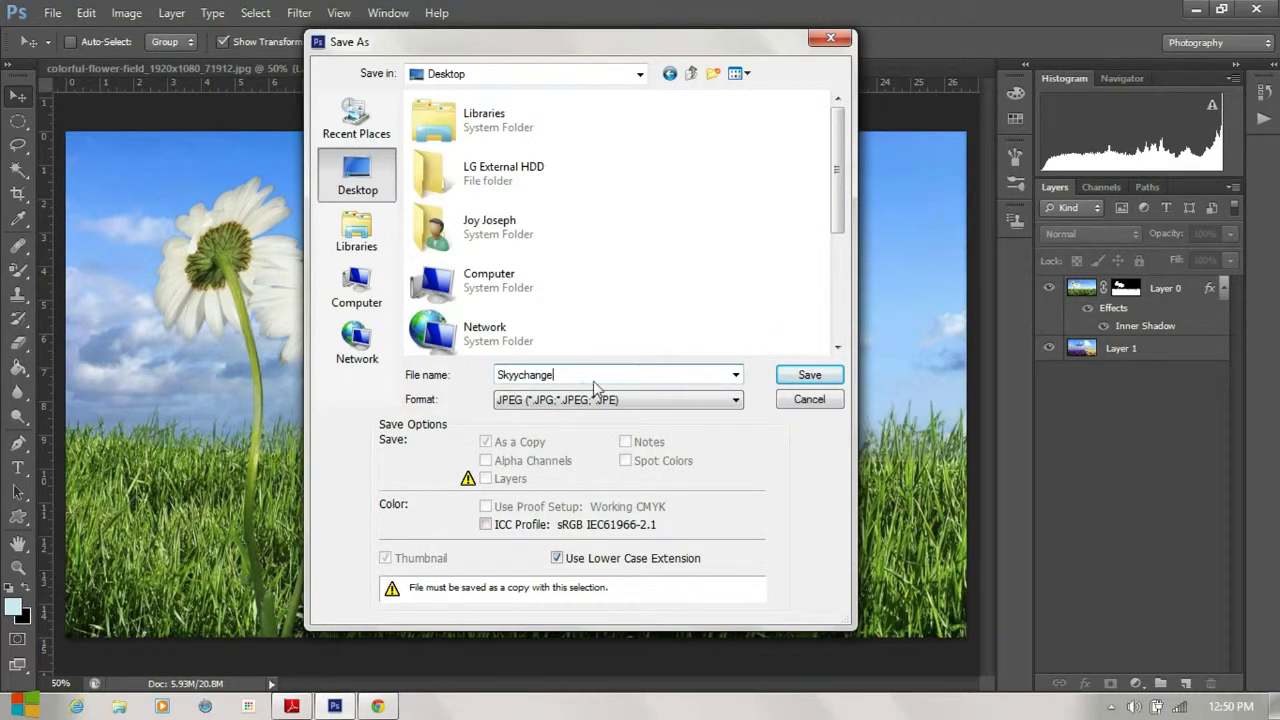
pyautogui.click(810, 374)
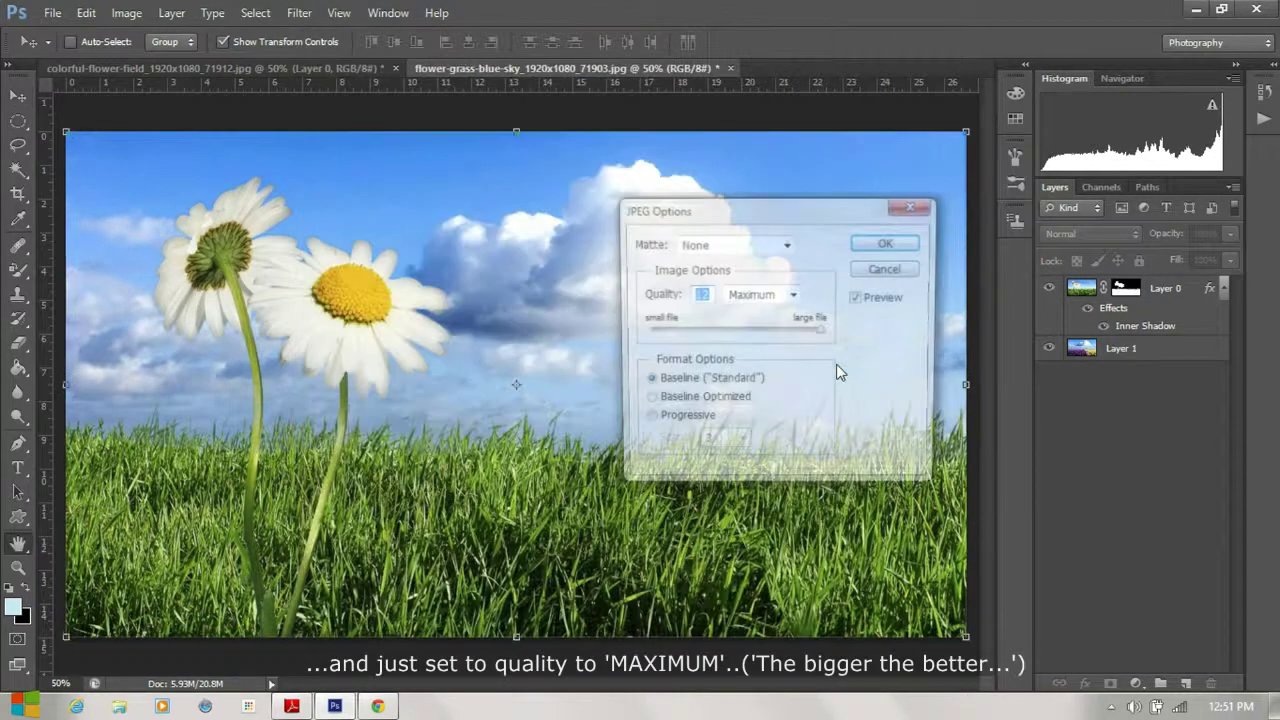
# Step: Set the JPEG Options quality to Maximum (12) and confirm
pyautogui.click(796, 304)
pyautogui.click(760, 347)
pyautogui.click(885, 244)
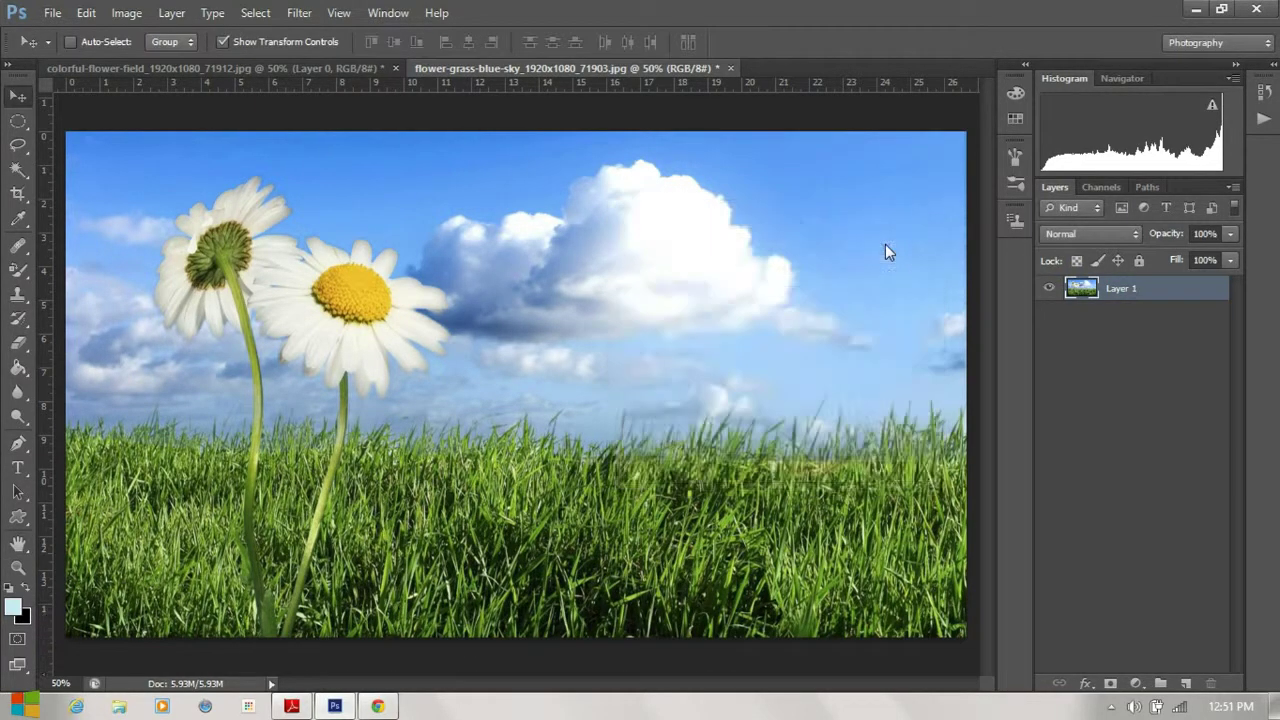